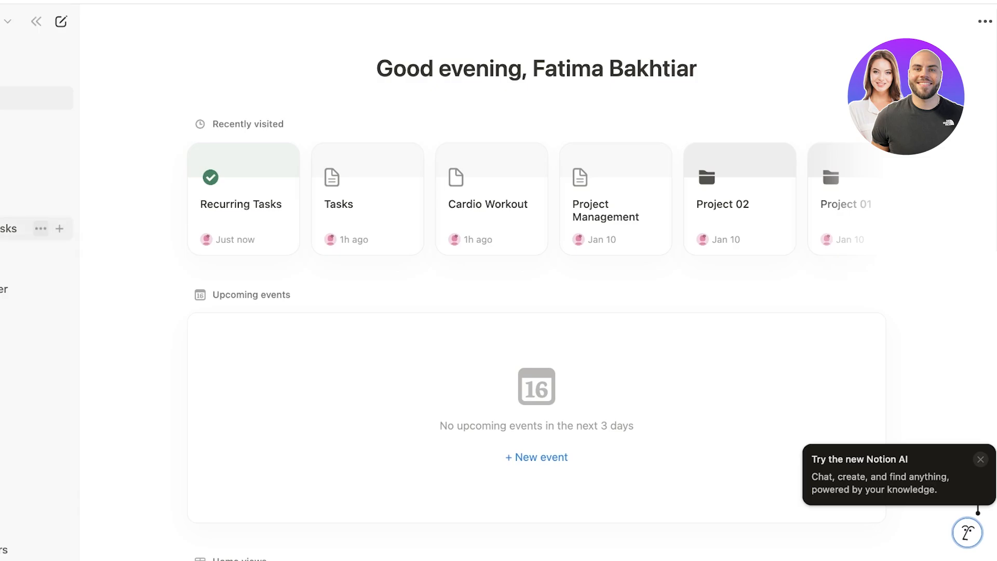
# Move the existing Recurring Tasks page to the trash and add an empty page to the General teamspace.
pyautogui.click(40, 229)
pyautogui.click(166, 359)
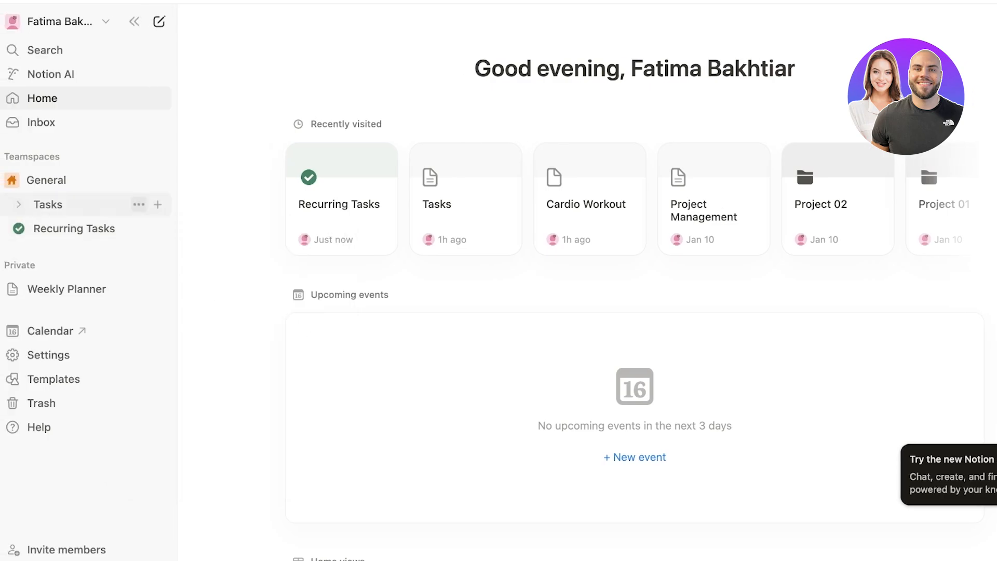
pyautogui.click(157, 180)
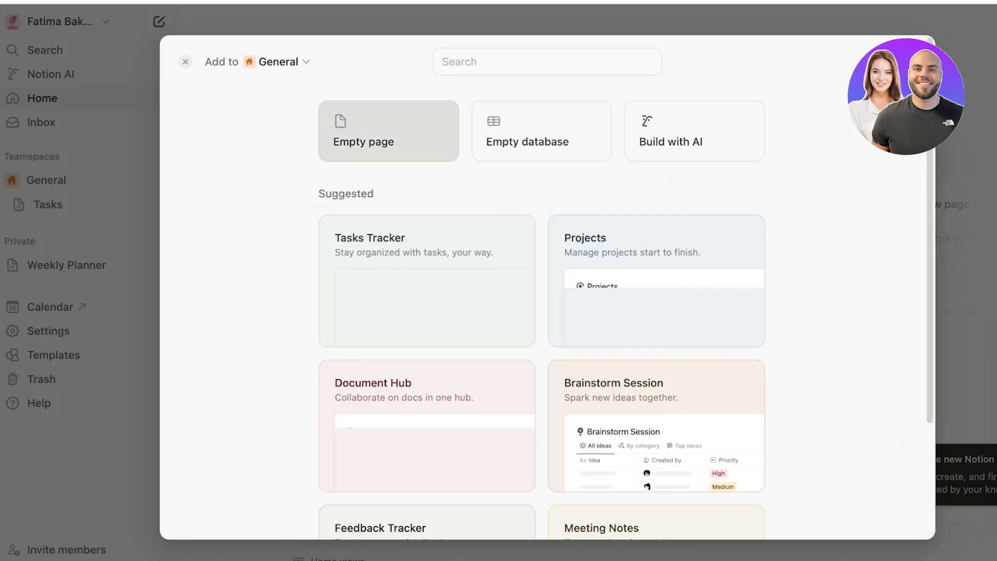
pyautogui.click(389, 129)
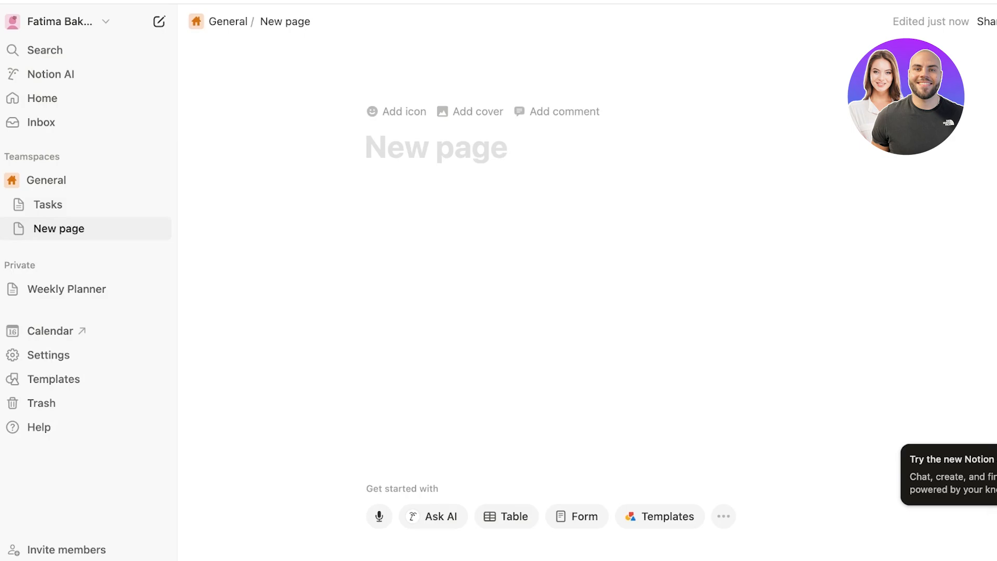
# Title the new page "Recurring Tasks" and turn it into a table database.
pyautogui.write('R')
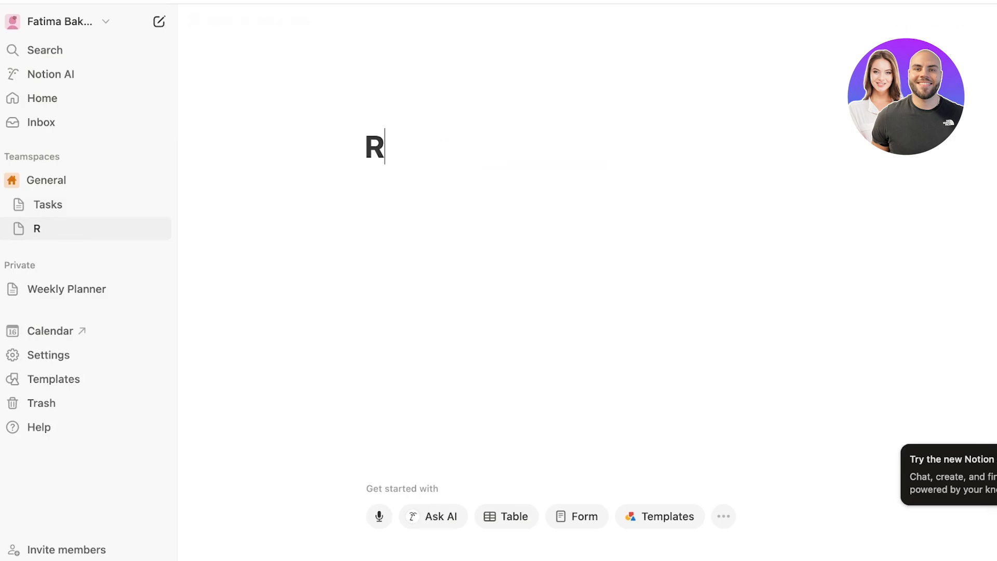
pyautogui.press('BackSpace')
pyautogui.write('Recurr')
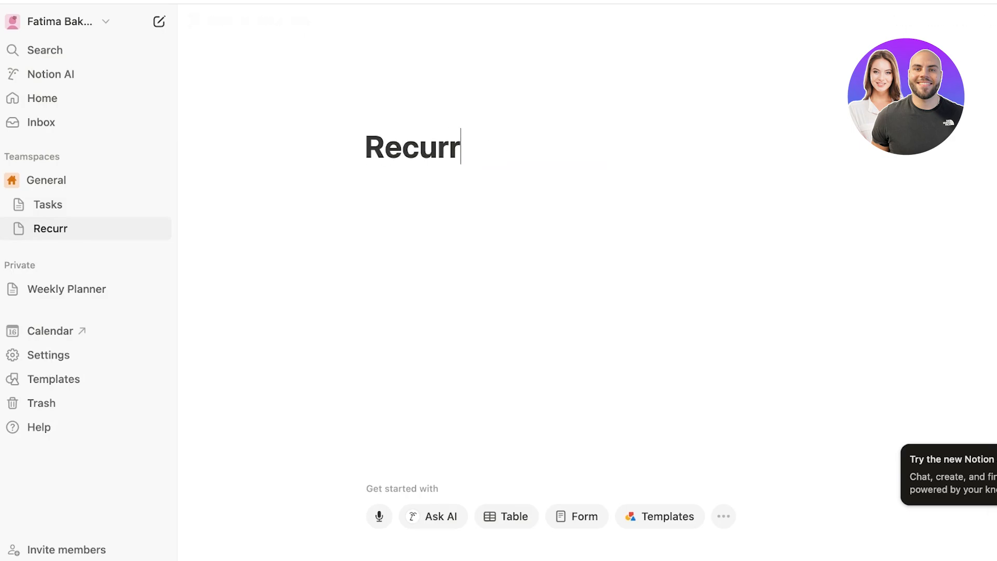
pyautogui.write('ing Tasks')
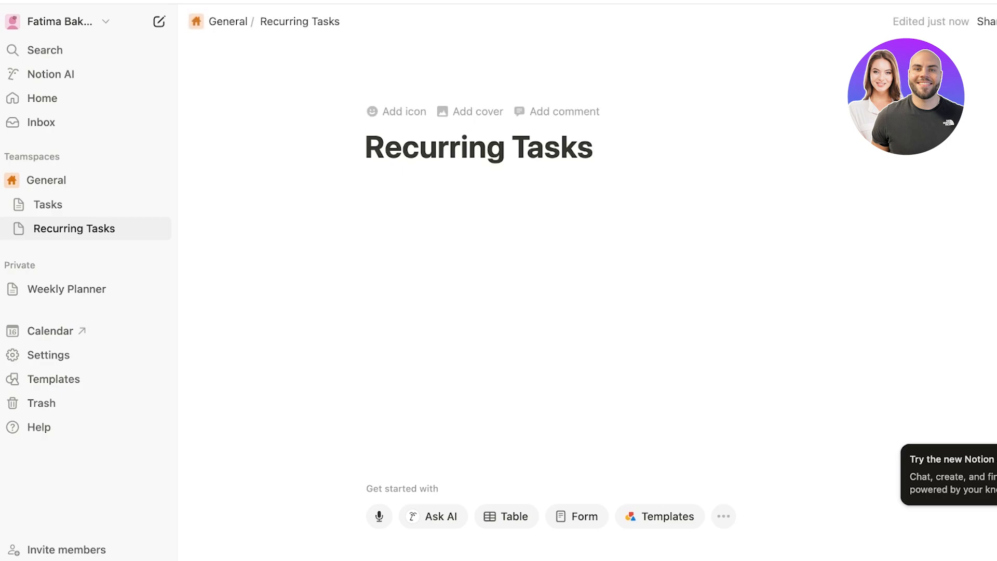
pyautogui.press('Return')
pyautogui.click(506, 516)
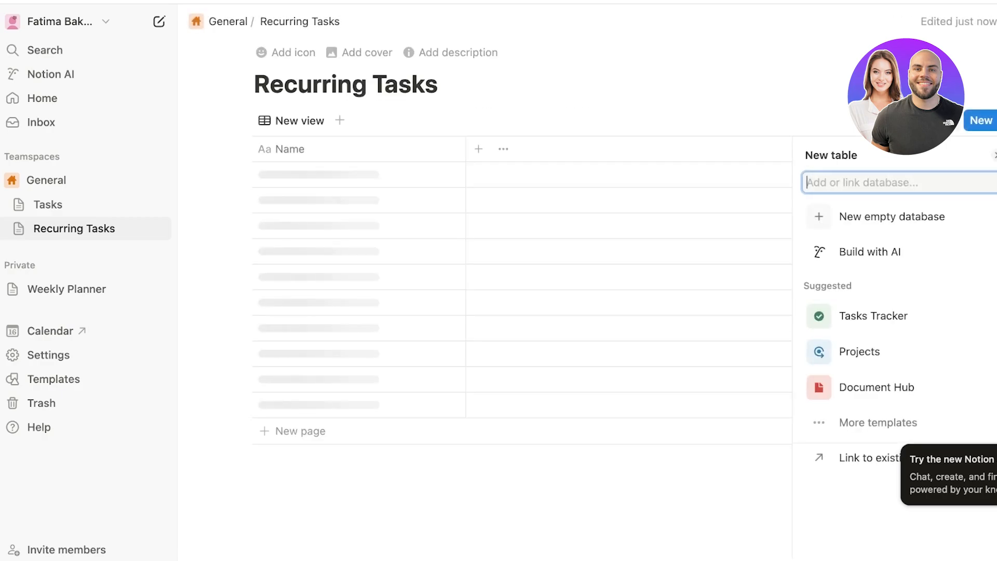
# Rename the table's Name column to "Tasks".
pyautogui.click(290, 149)
pyautogui.press('BackSpace')
pyautogui.press('BackSpace')
pyautogui.press('BackSpace')
pyautogui.press('BackSpace')
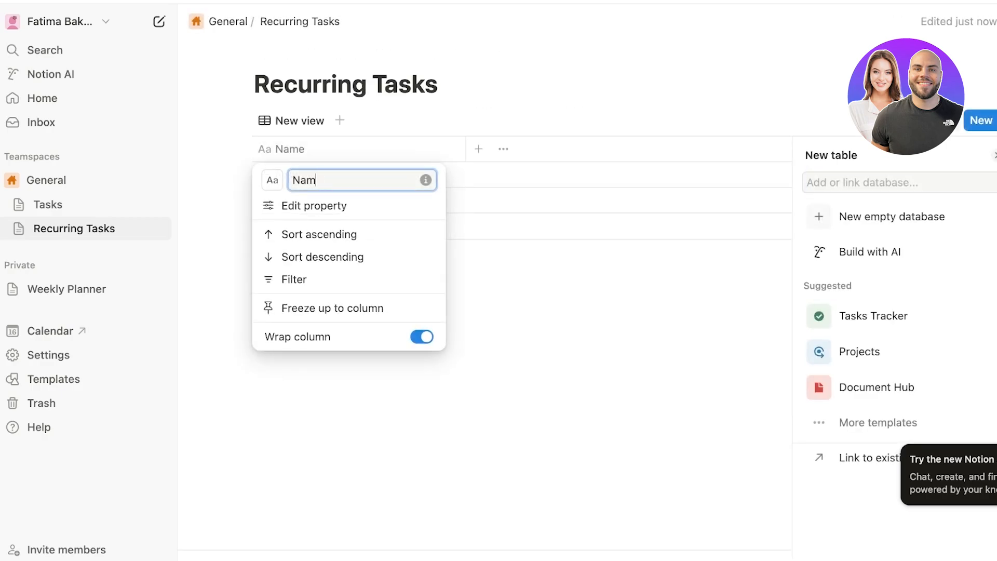
pyautogui.write('T')
pyautogui.press('BackSpace')
pyautogui.write('Tasks')
pyautogui.press('Return')
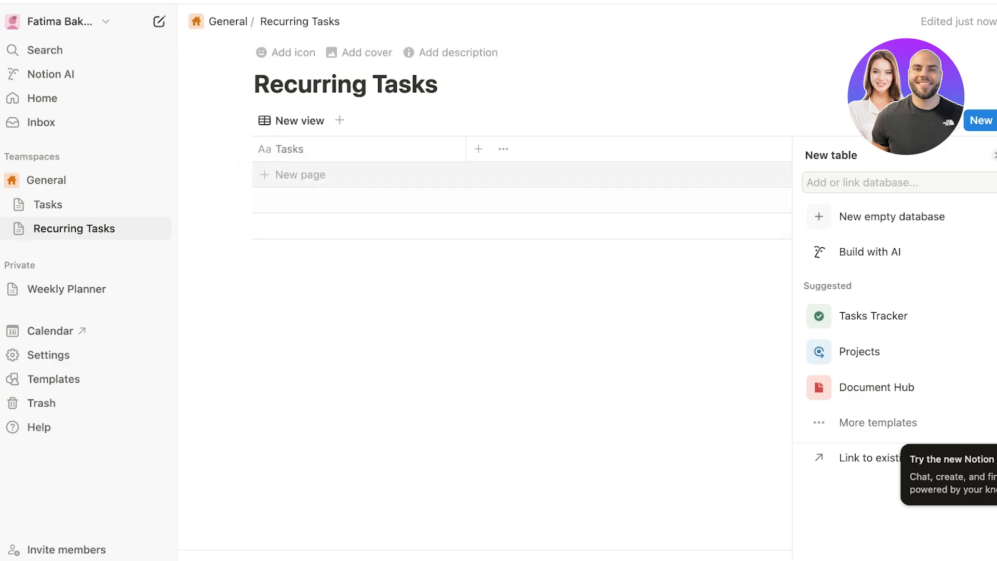
# Add a Date property named "Due" to the table.
pyautogui.click(478, 149)
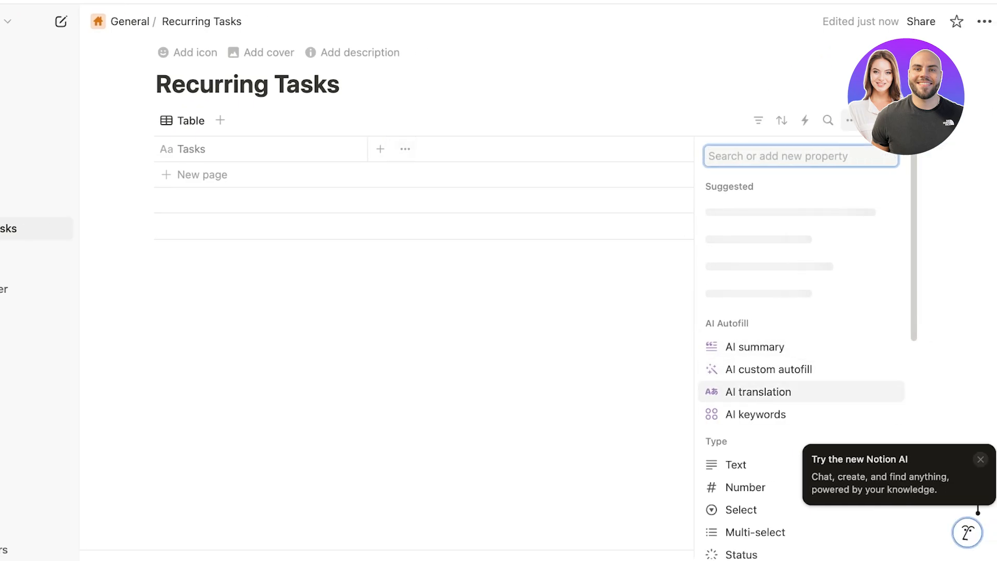
pyautogui.scroll(-3, 753, 466)
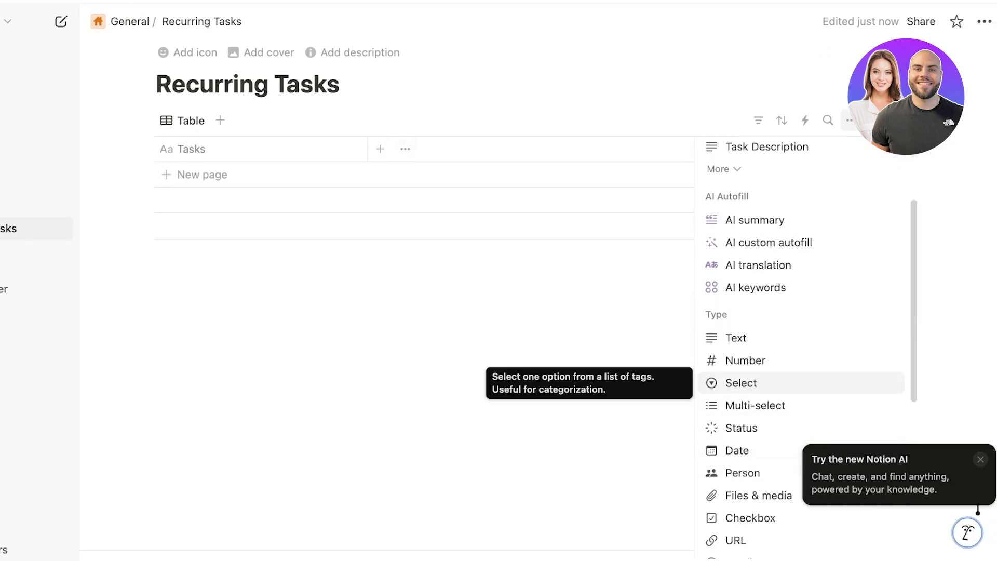
pyautogui.click(737, 450)
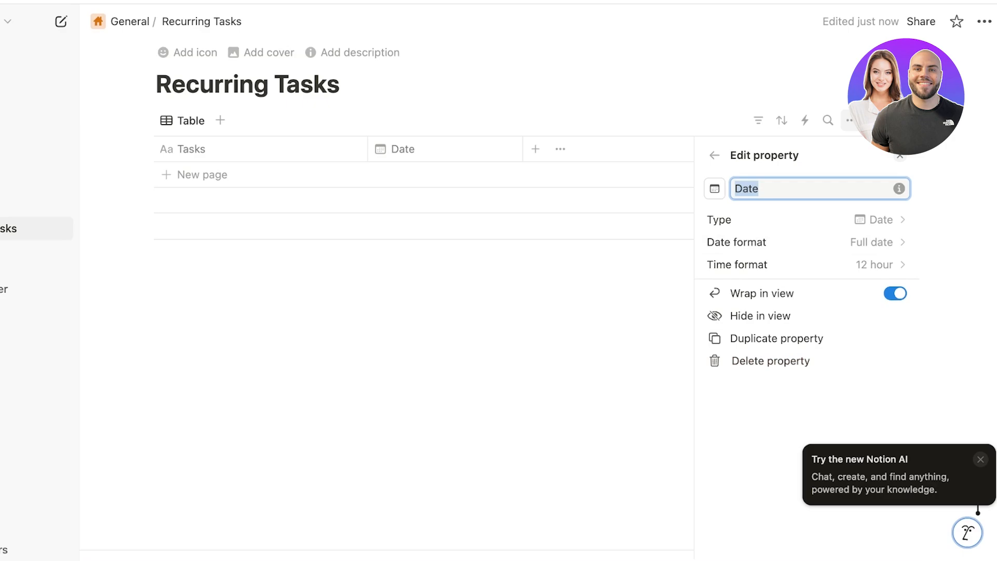
pyautogui.write('Due')
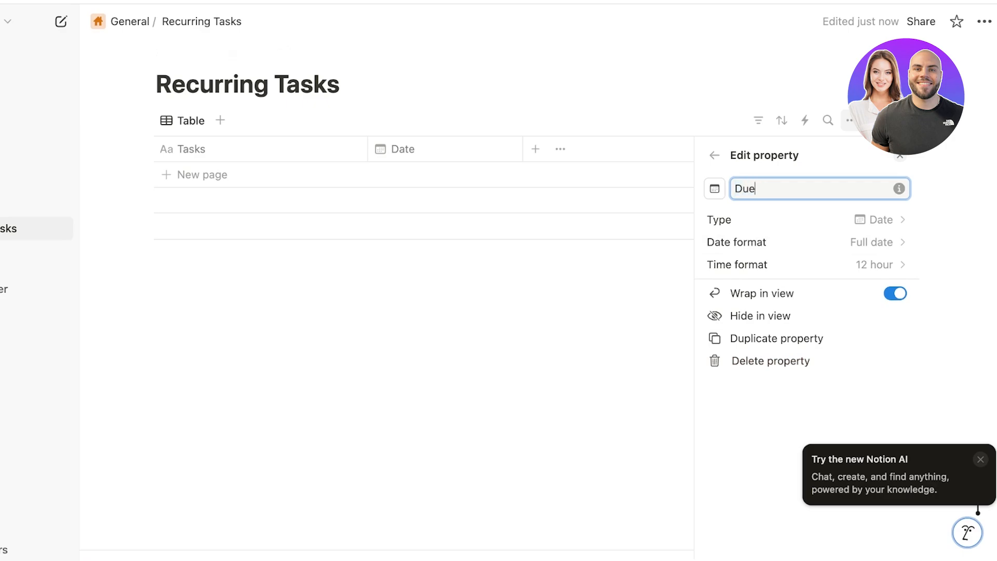
pyautogui.click(900, 155)
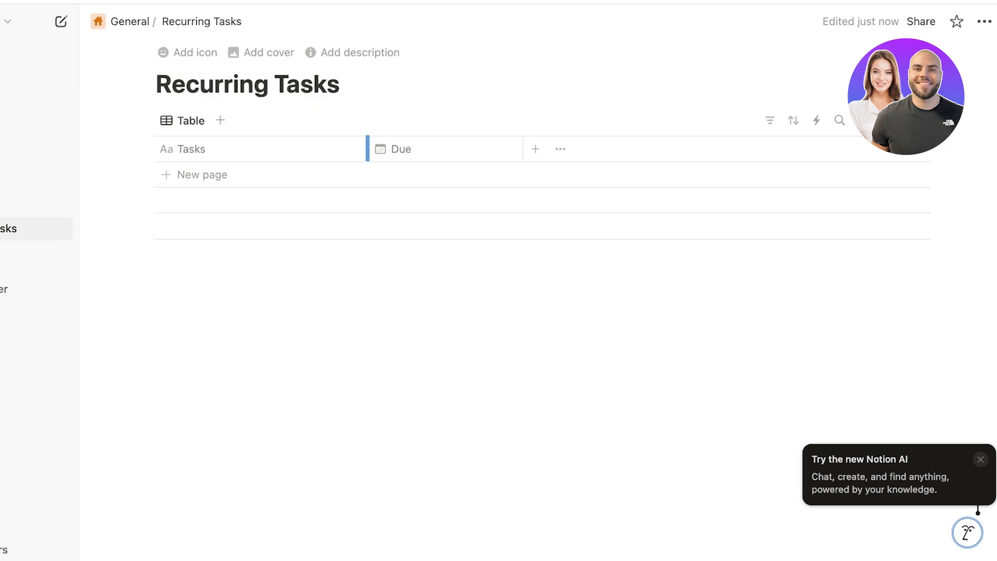
# Widen the Tasks column and add a blank row to the table.
pyautogui.moveTo(368, 149); pyautogui.dragTo(481, 149)
pyautogui.click(447, 174)
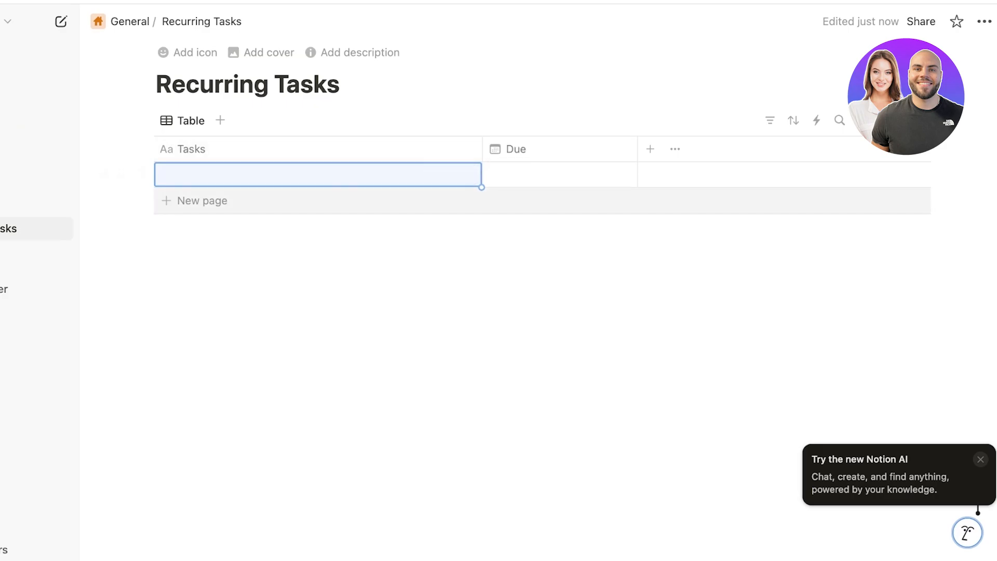
# Review the actions offered for a new automation on the Recurring Tasks database without creating one.
pyautogui.click(817, 120)
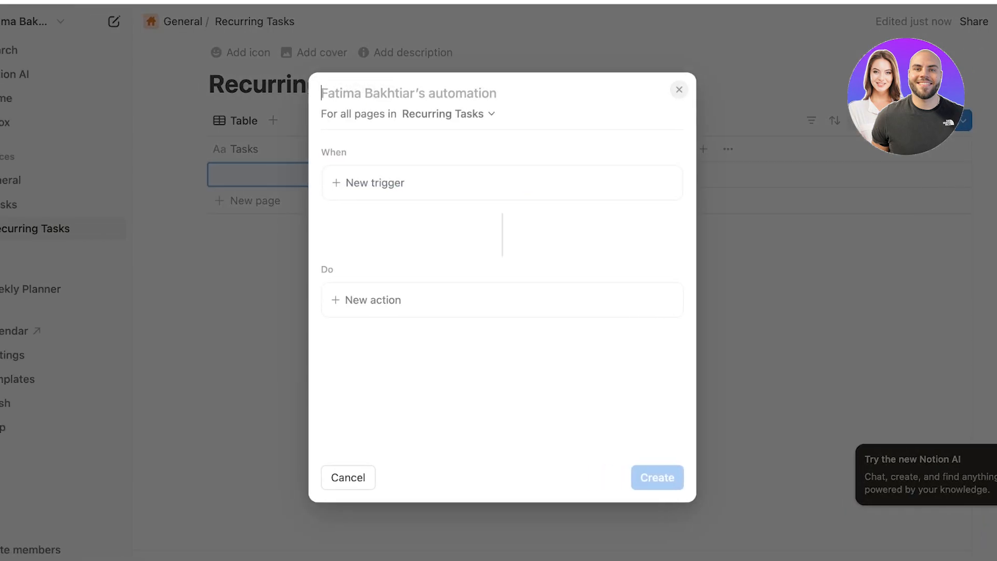
pyautogui.press('Escape')
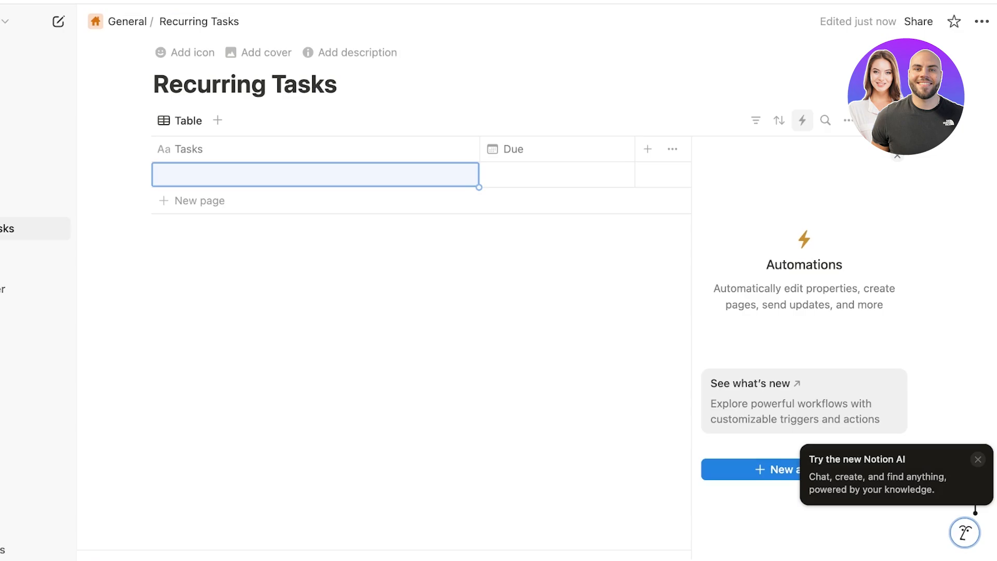
pyautogui.click(977, 459)
pyautogui.click(897, 156)
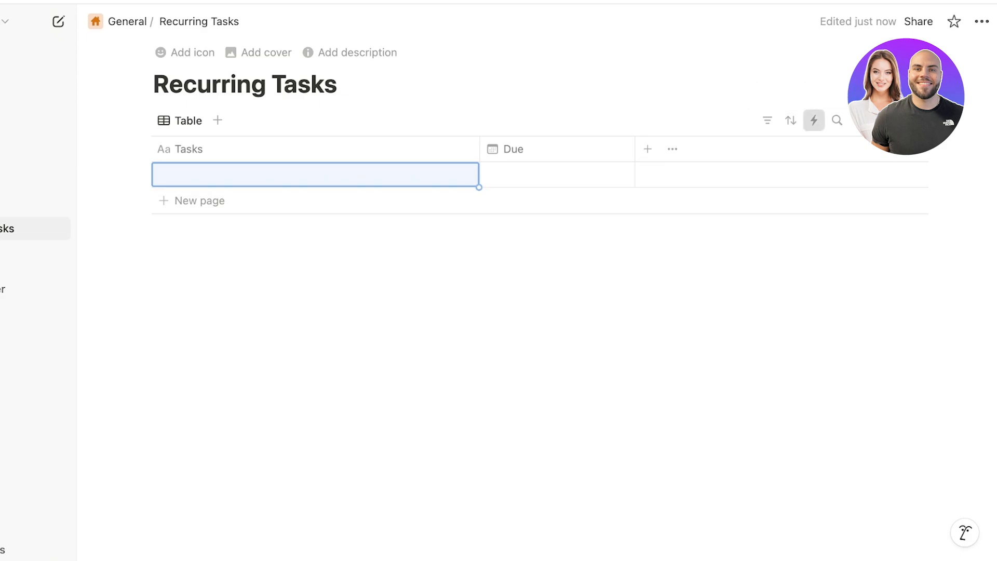
pyautogui.click(813, 120)
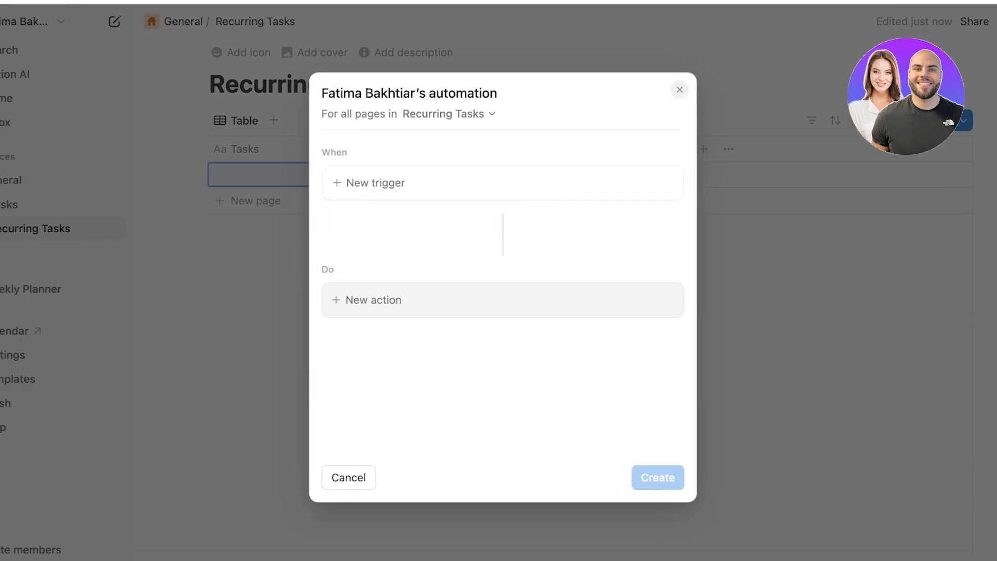
pyautogui.click(366, 299)
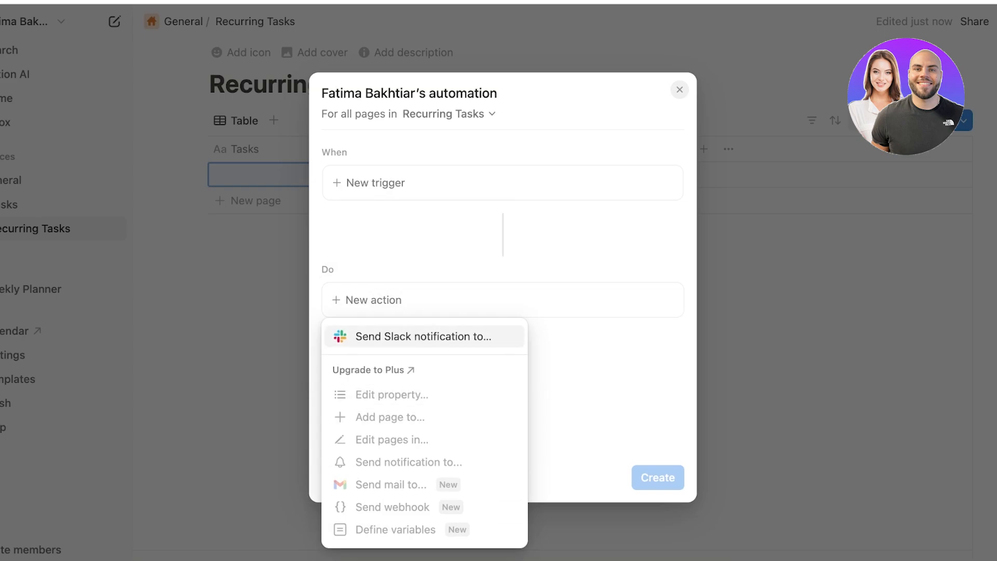
pyautogui.click(680, 89)
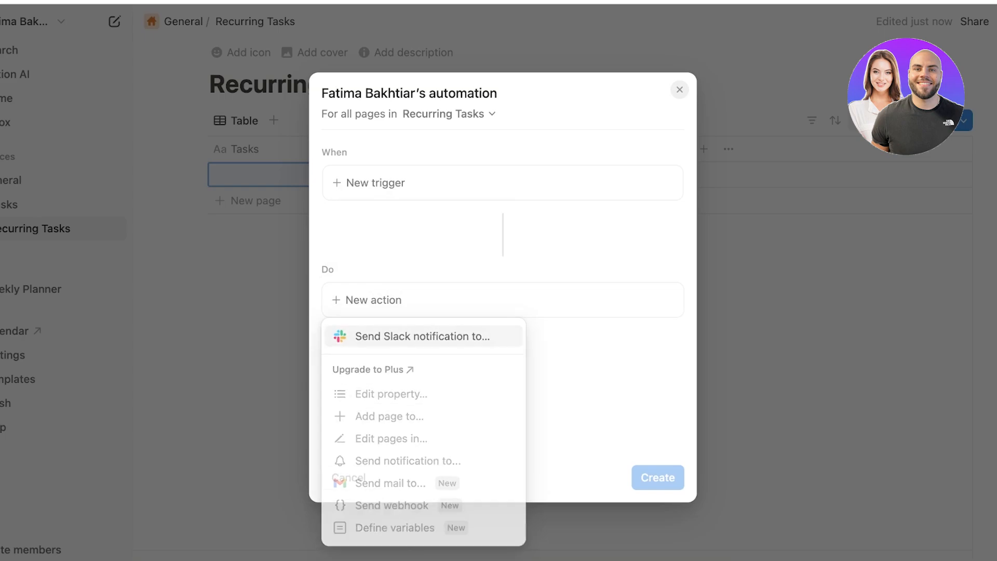
pyautogui.click(679, 89)
pyautogui.click(953, 155)
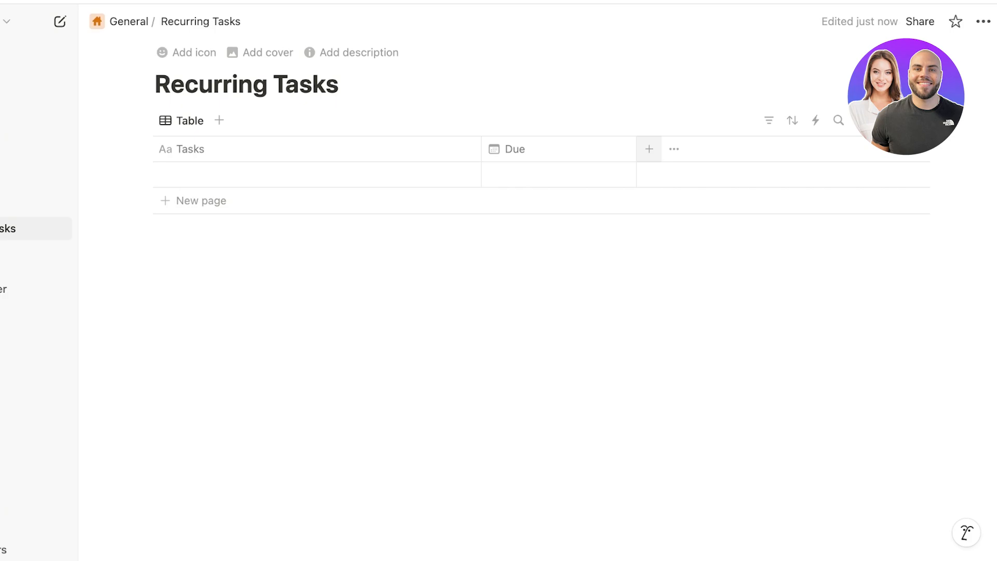
# Add a Number property after the Due column.
pyautogui.click(649, 149)
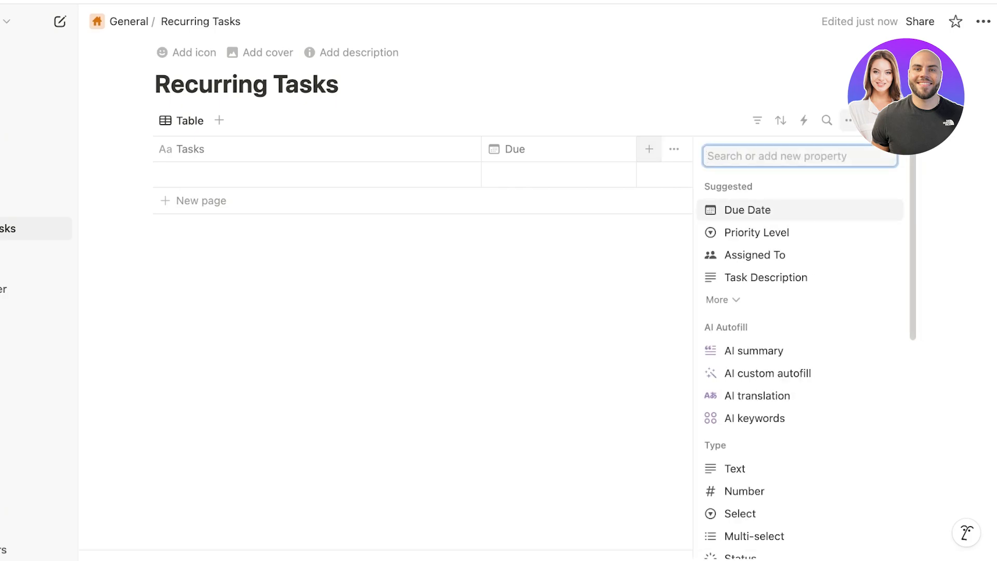
pyautogui.scroll(-5, 778, 299)
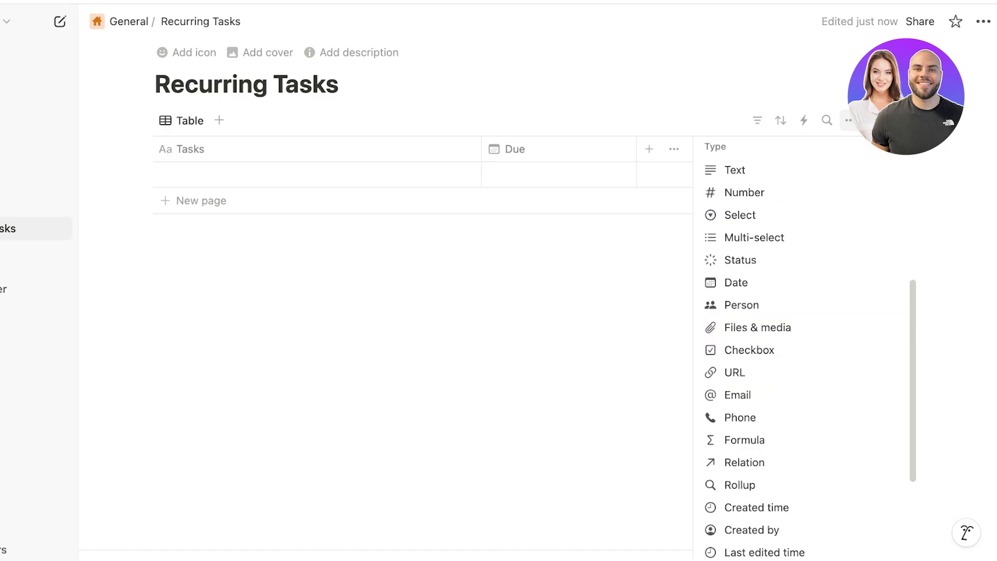
pyautogui.scroll(2, 799, 333)
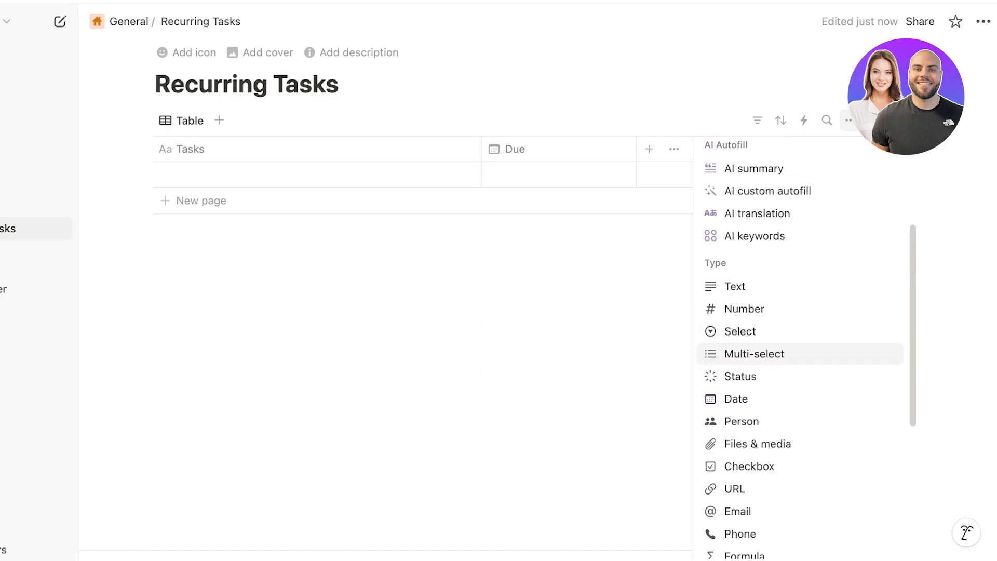
pyautogui.click(744, 308)
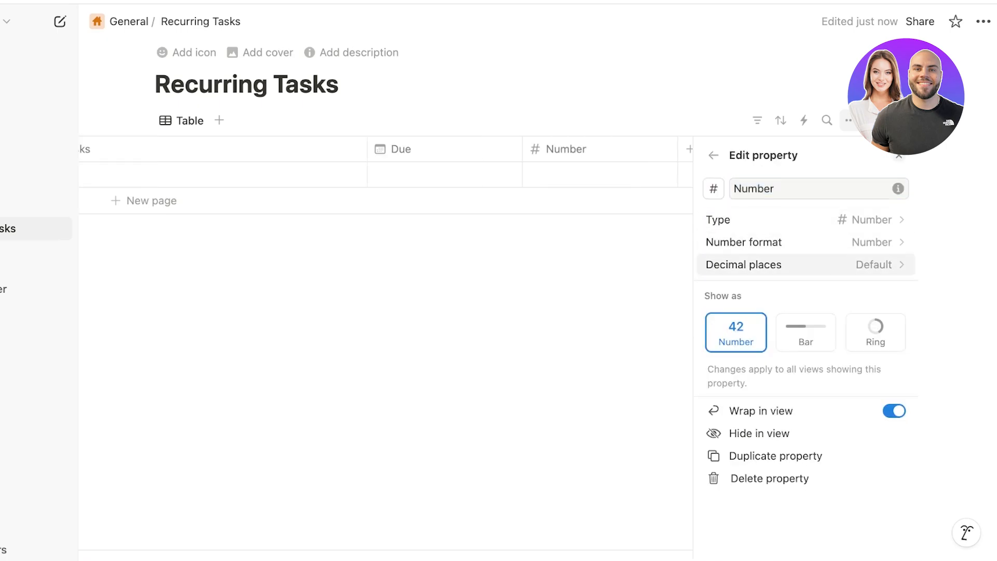
pyautogui.click(899, 156)
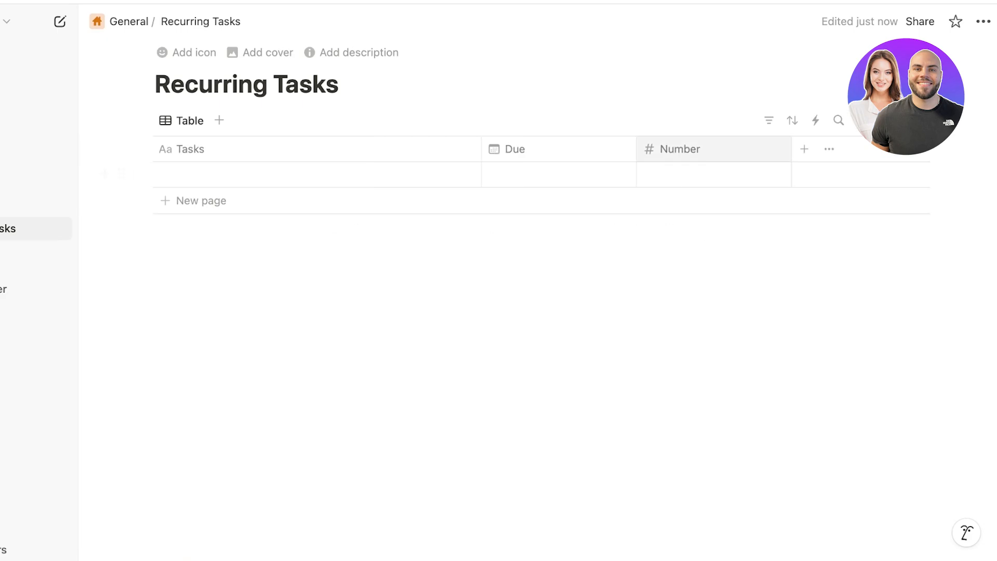
# Rename the Number column to "Interval Days".
pyautogui.click(680, 149)
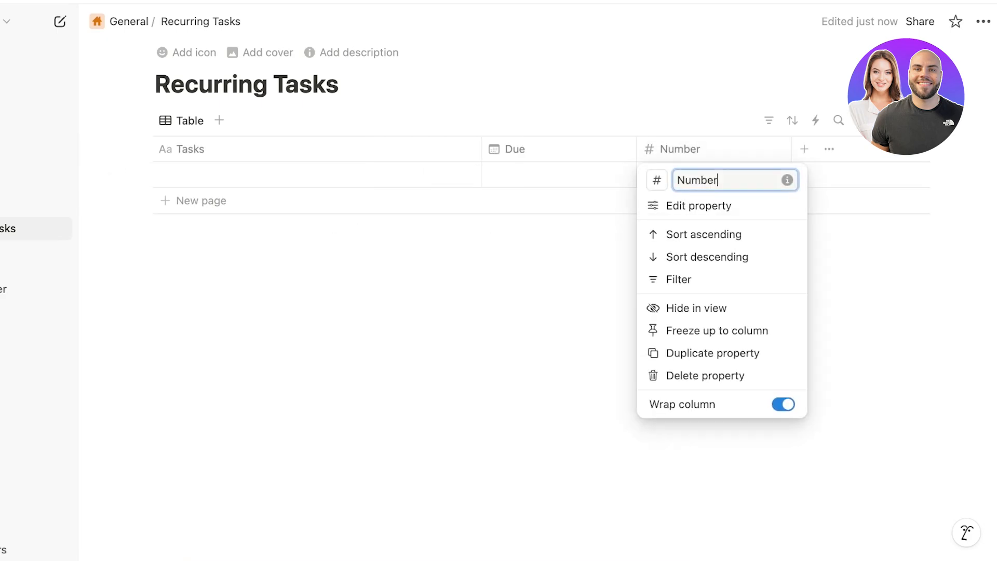
pyautogui.doubleClick(707, 180)
pyautogui.write('Inter')
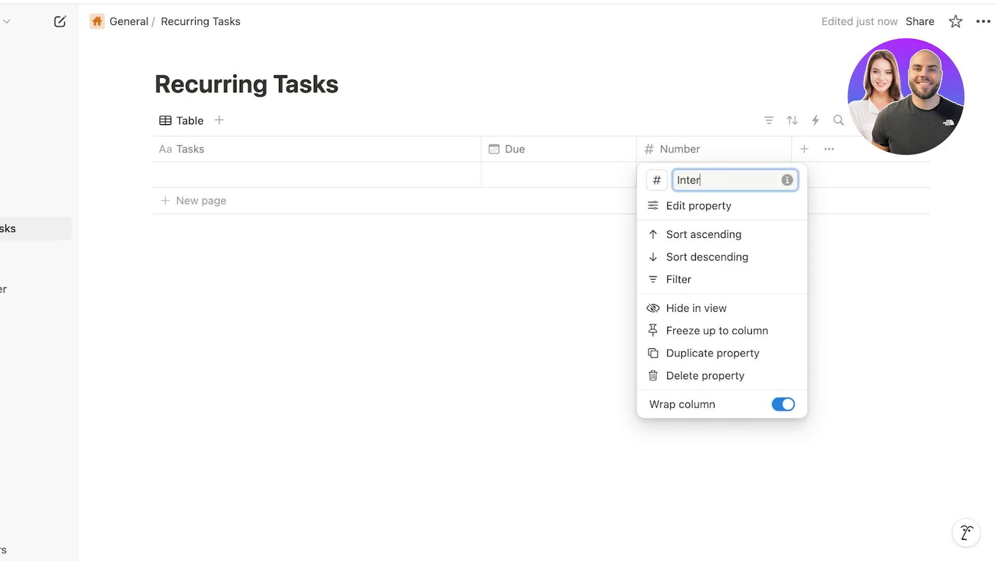
pyautogui.write('val Days')
pyautogui.press('Return')
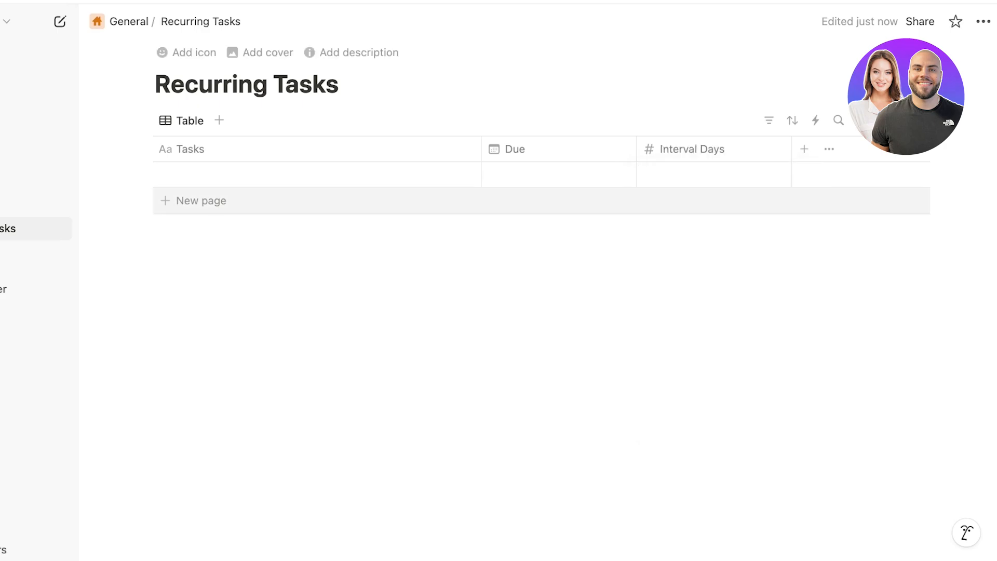
# Add a Button property named "Completed" to the table.
pyautogui.click(804, 149)
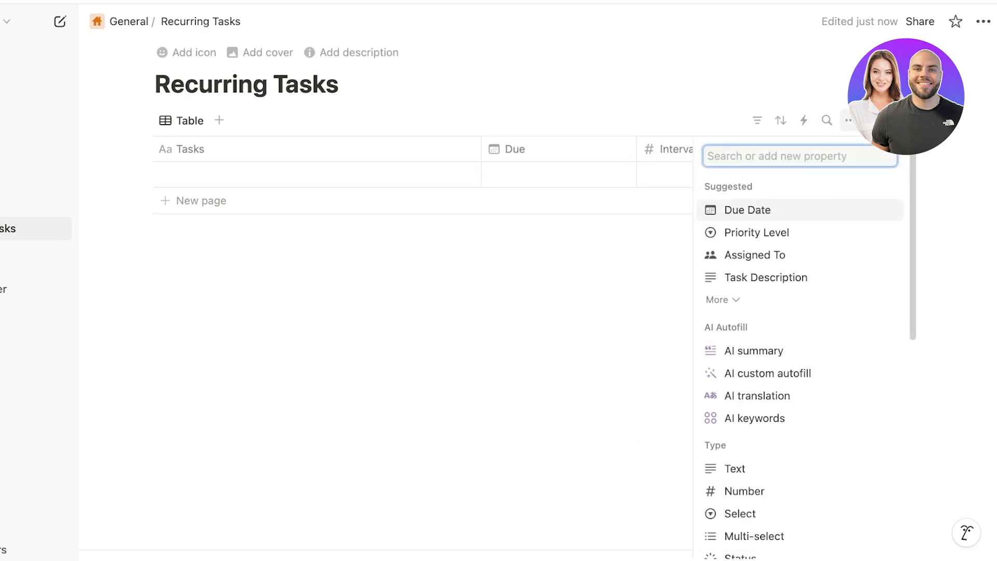
pyautogui.write('Butto')
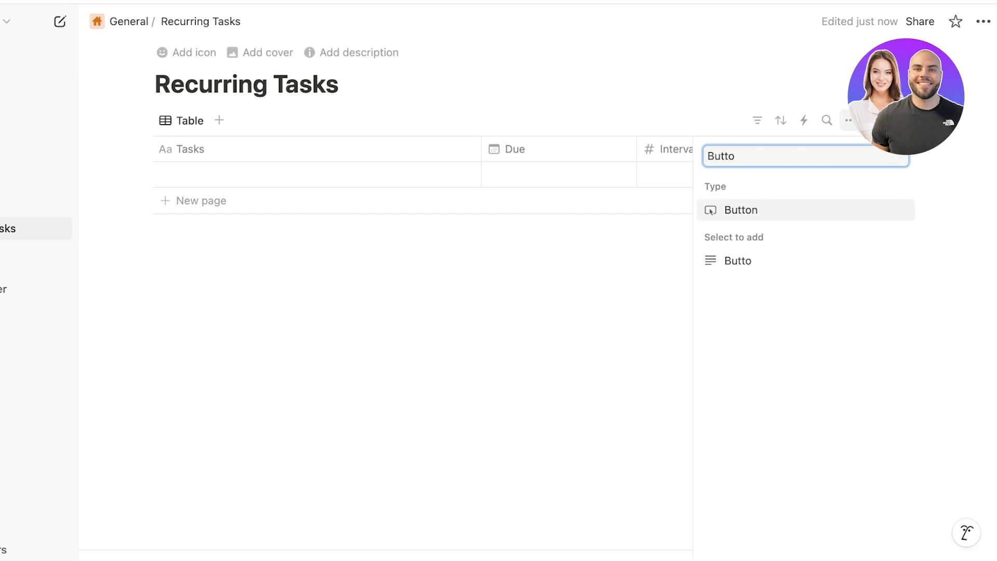
pyautogui.press('Return')
pyautogui.write('Co')
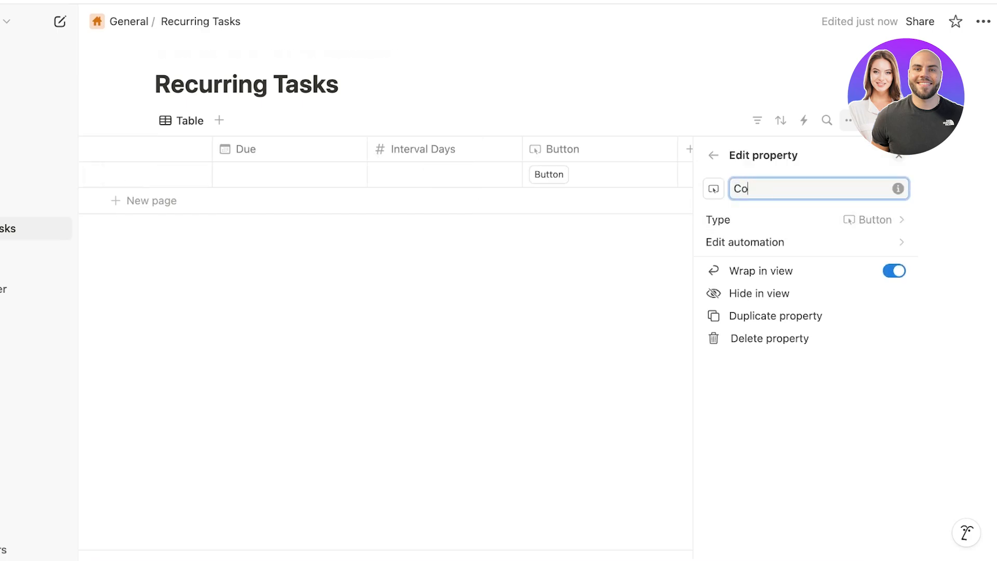
pyautogui.write('mpleted')
pyautogui.press('Return')
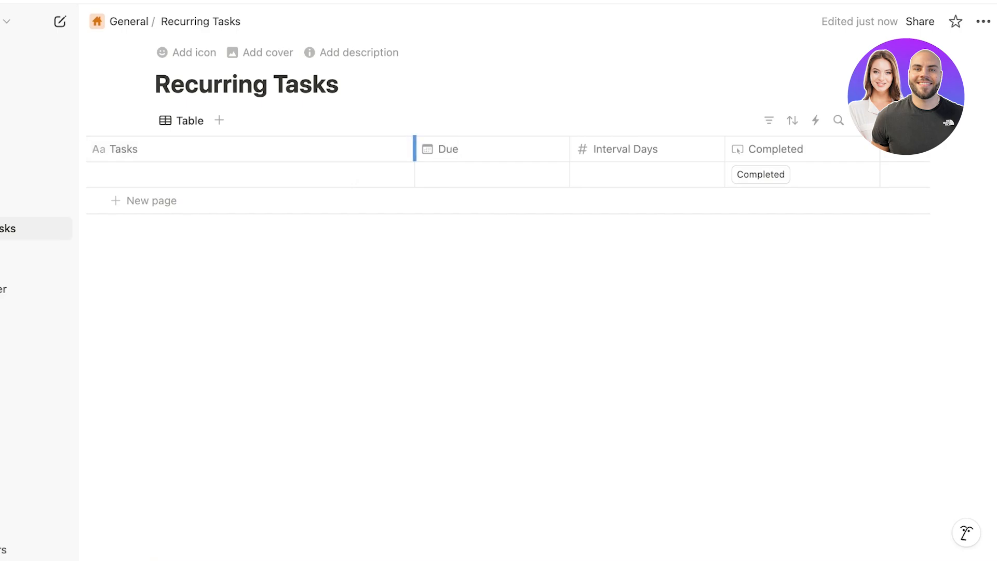
# Add a task named "Meeting" in the empty row with a due date of January 17, 2025.
pyautogui.click(163, 174)
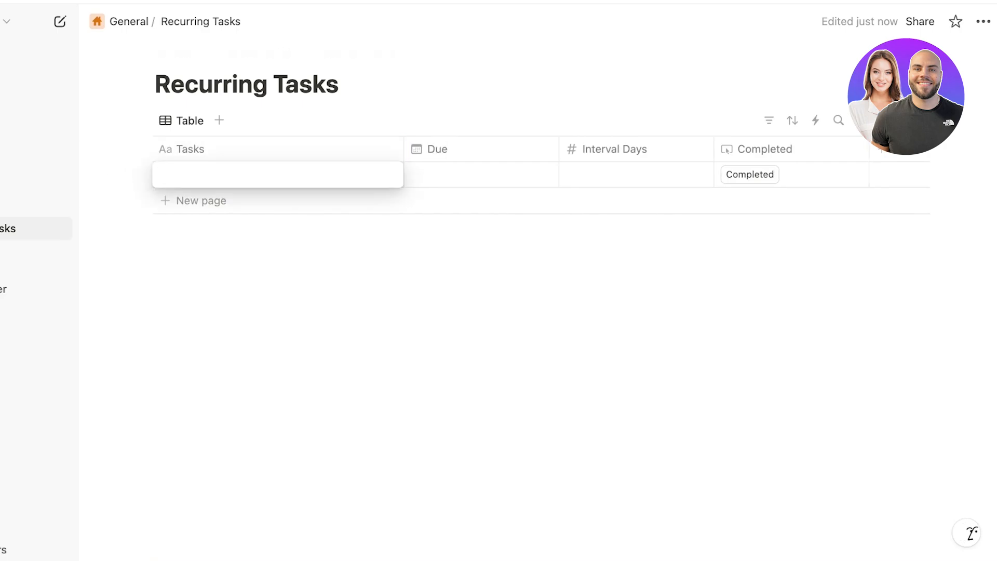
pyautogui.write('Meeting')
pyautogui.press('Return')
pyautogui.click(481, 174)
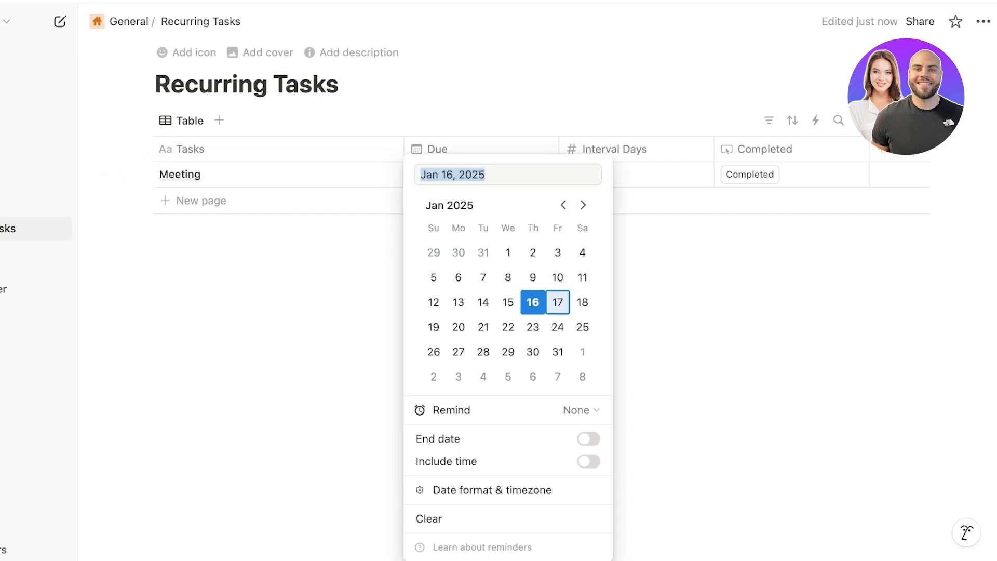
pyautogui.click(556, 301)
pyautogui.press('Escape')
# Set the Meeting task's Interval Days to 7 and try its Completed button.
pyautogui.click(636, 175)
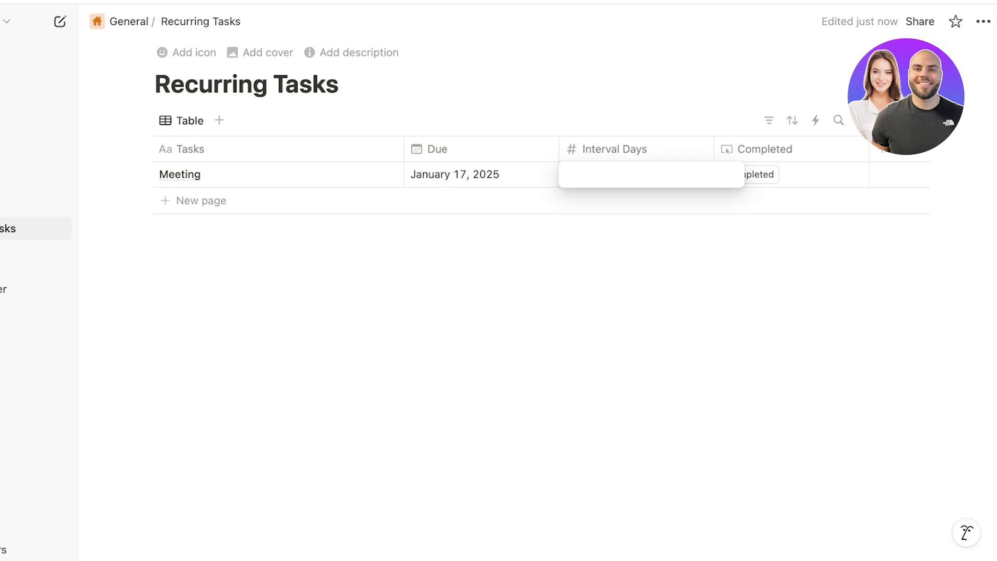
pyautogui.write('7')
pyautogui.press('Return')
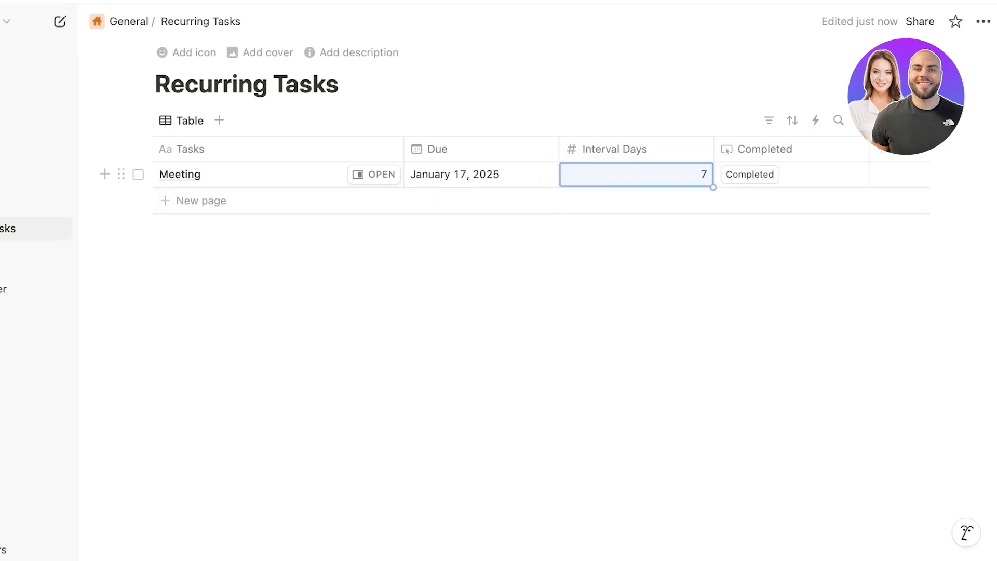
pyautogui.click(750, 174)
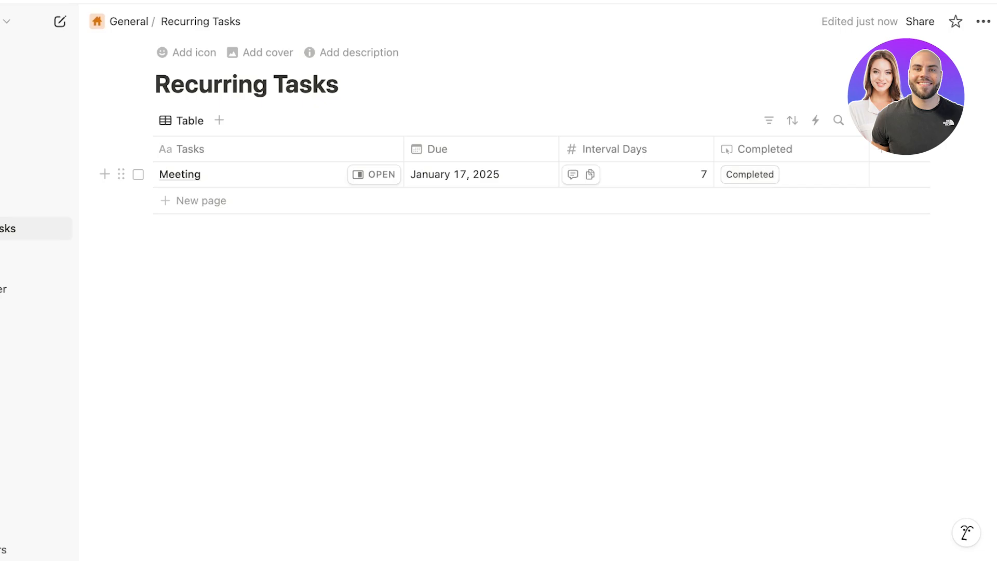
# Add an Edit property action to the Completed button's automation that sets Due through a custom formula.
pyautogui.click(765, 149)
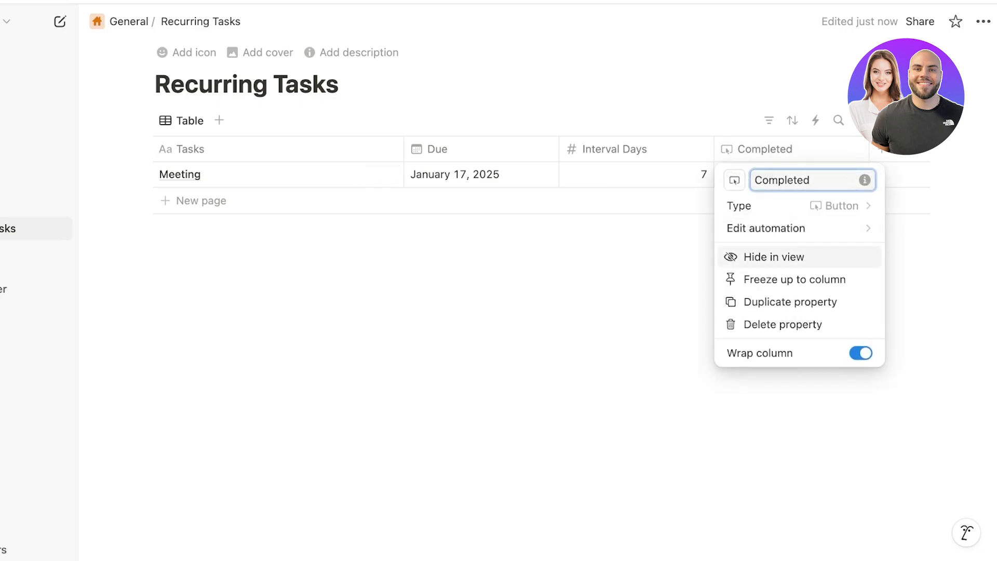
pyautogui.click(765, 227)
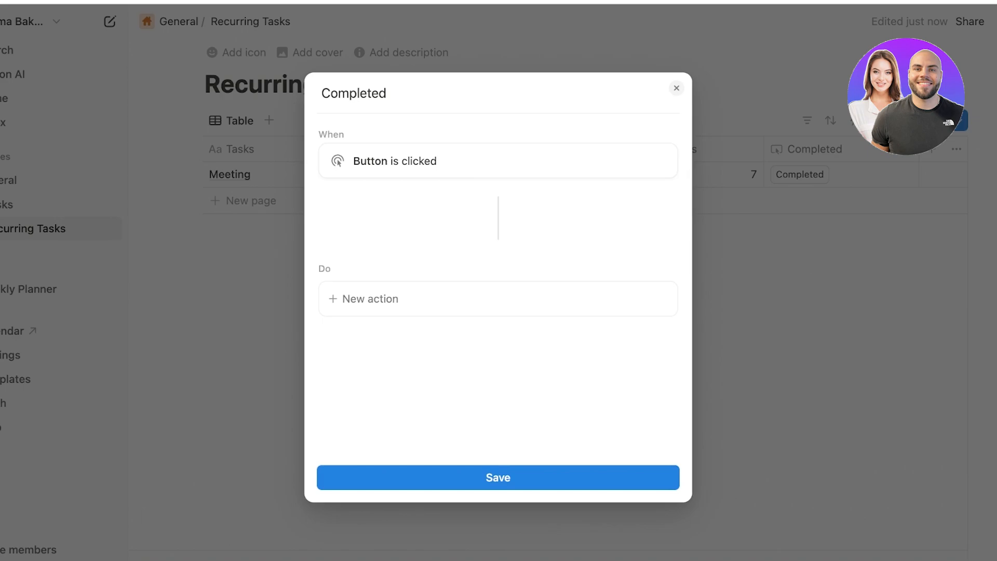
pyautogui.click(371, 299)
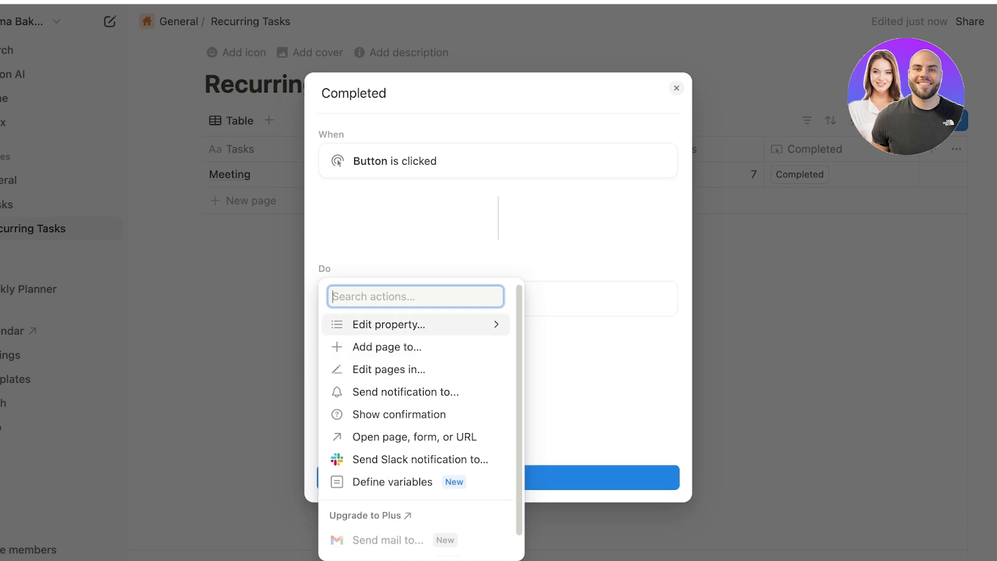
pyautogui.click(388, 325)
pyautogui.click(332, 331)
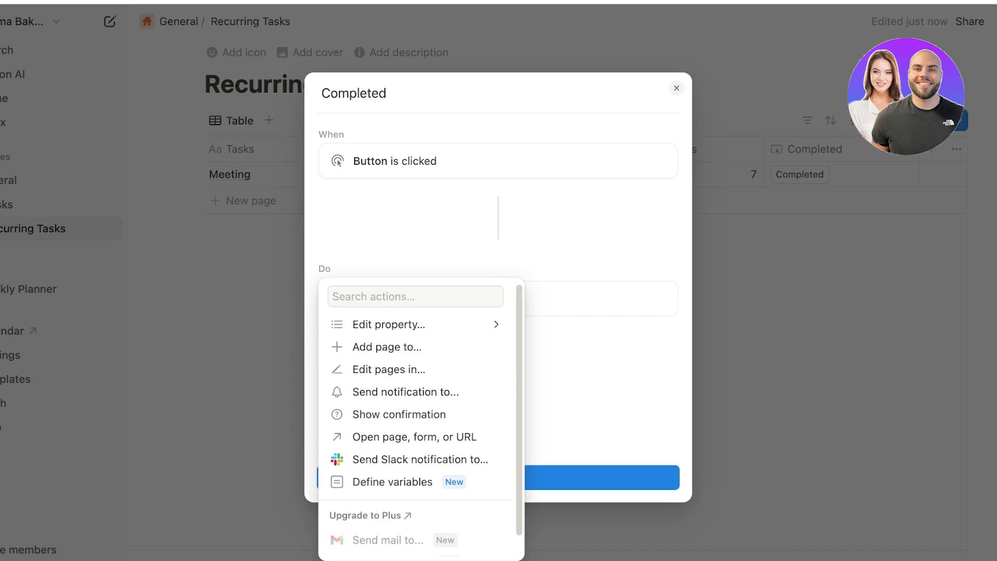
pyautogui.click(389, 324)
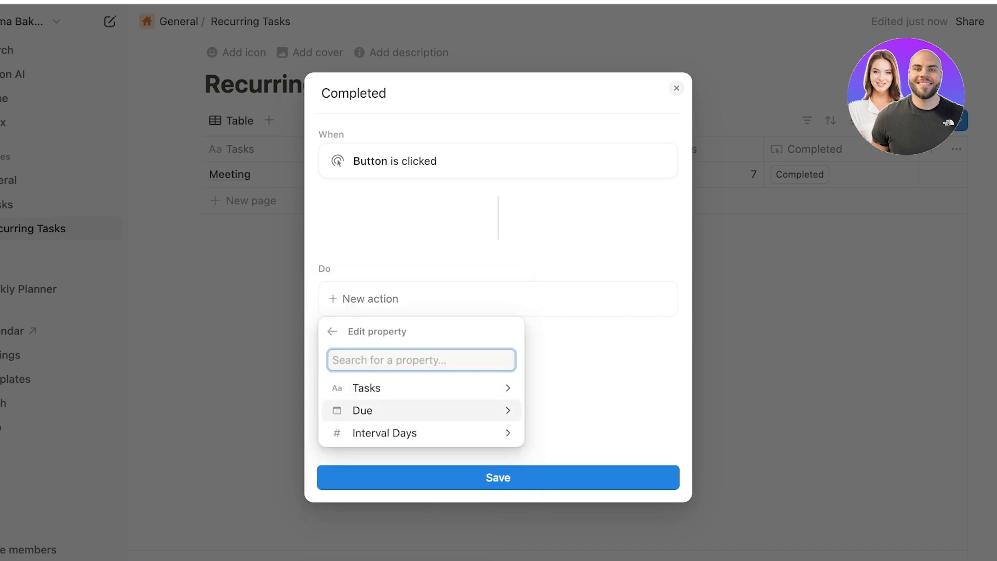
pyautogui.click(389, 410)
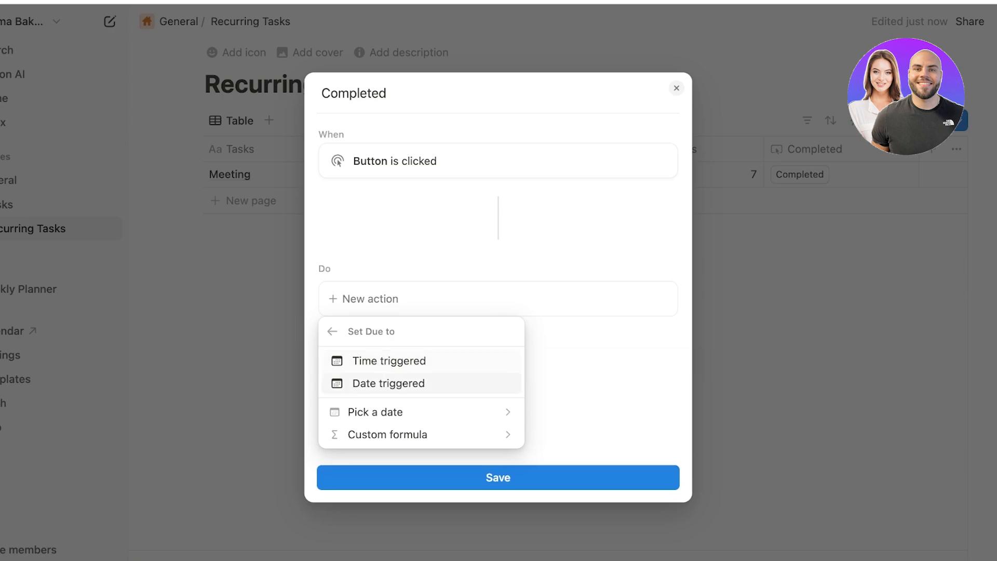
pyautogui.click(388, 434)
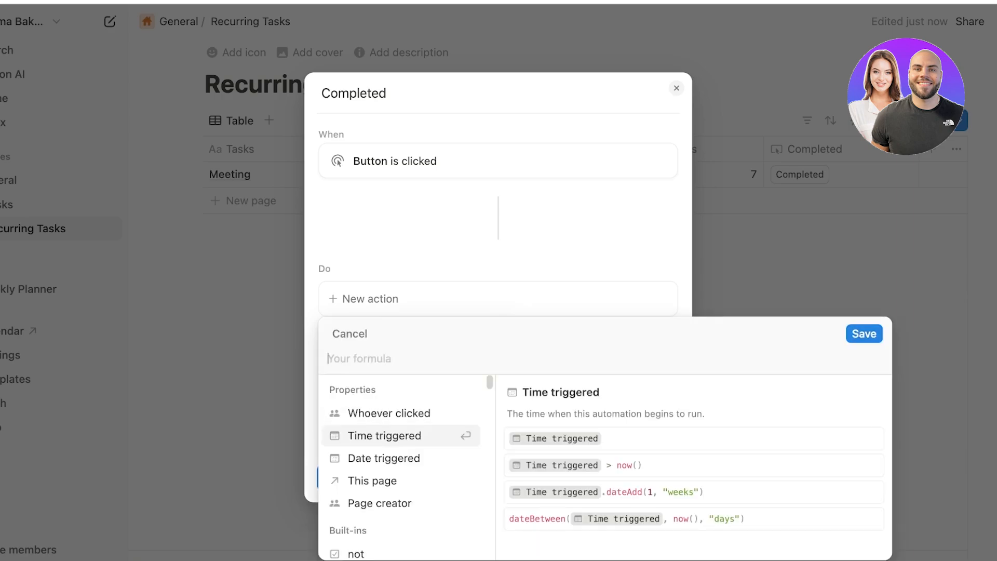
# Compare the properties available for the formula, including Whoever clicked, Time triggered, Date triggered and This page.
pyautogui.press('Up')
pyautogui.press('Down')
pyautogui.press('Down')
pyautogui.press('Down')
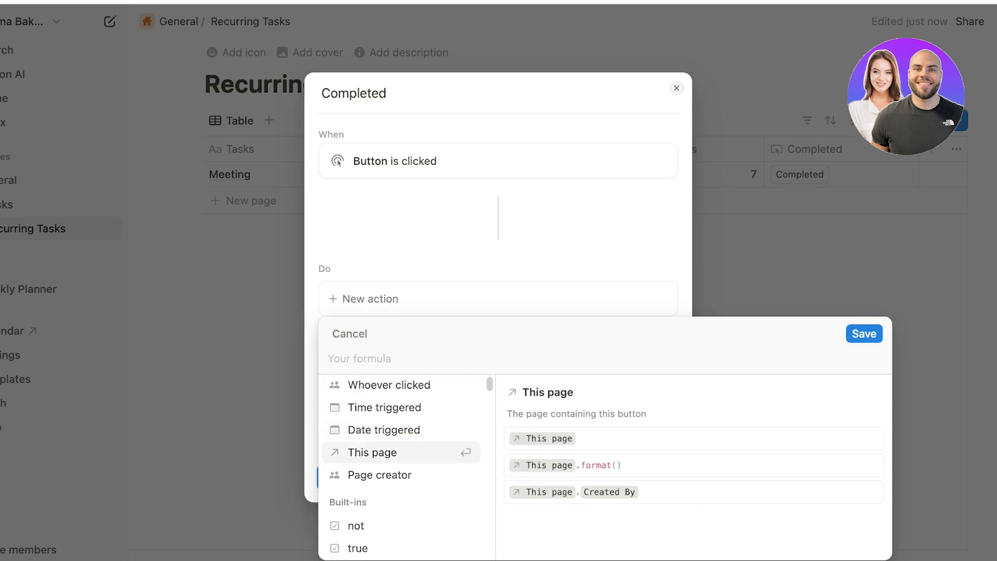
pyautogui.press('Up')
pyautogui.press('Up')
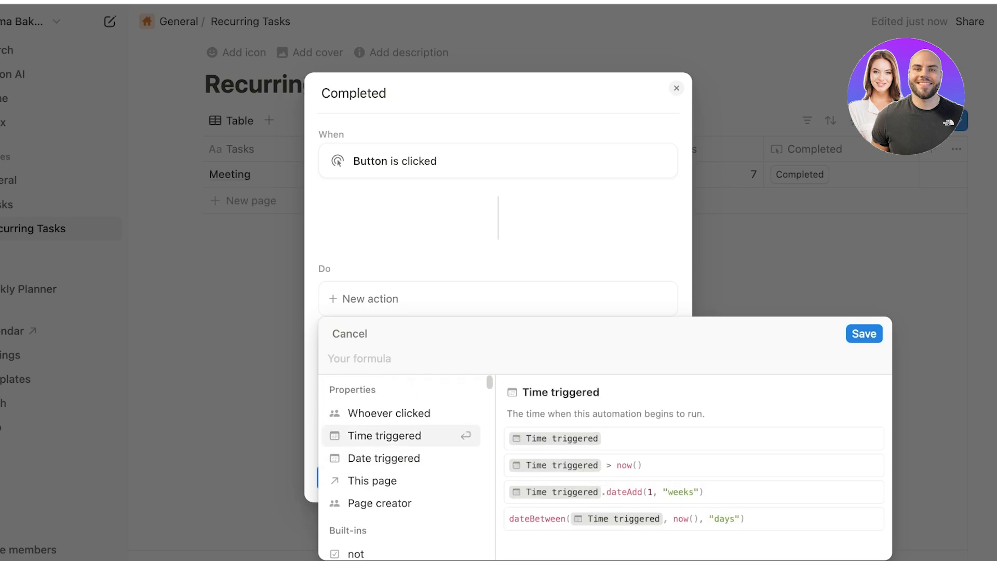
pyautogui.press('Down')
pyautogui.press('Down')
pyautogui.press('Up')
pyautogui.press('Up')
pyautogui.press('Up')
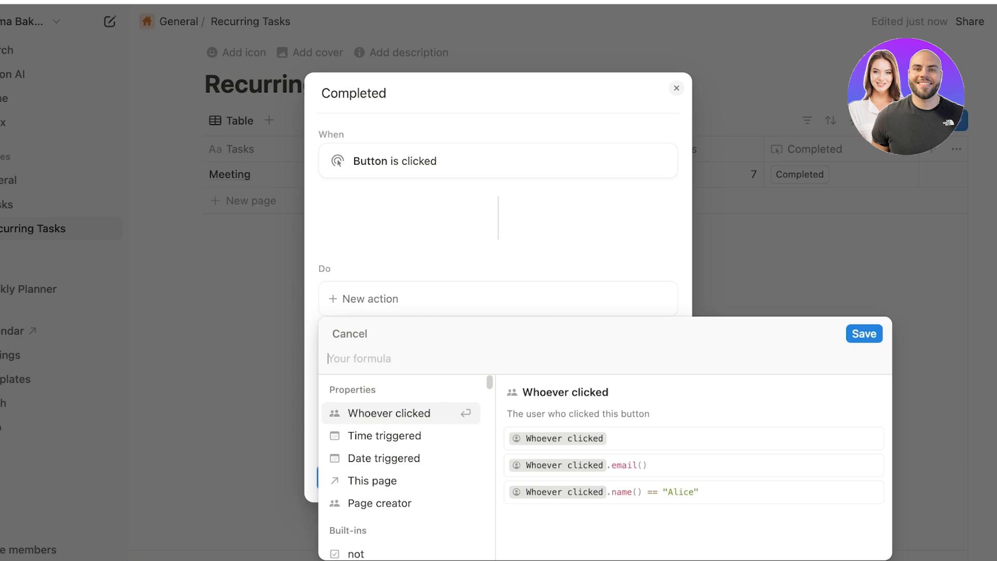
pyautogui.press('Down')
pyautogui.press('Down')
pyautogui.press('Down')
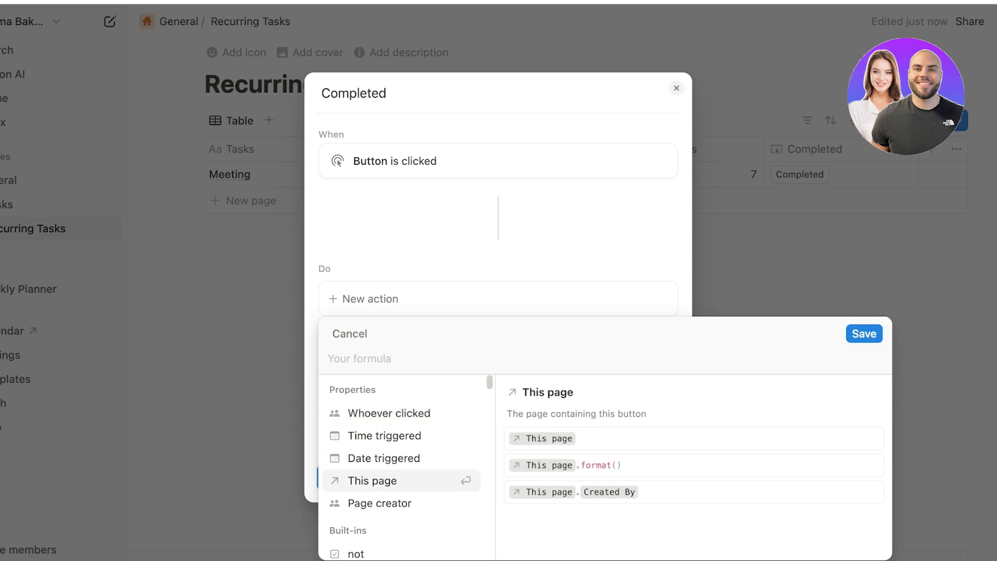
pyautogui.press('Up')
pyautogui.press('Up')
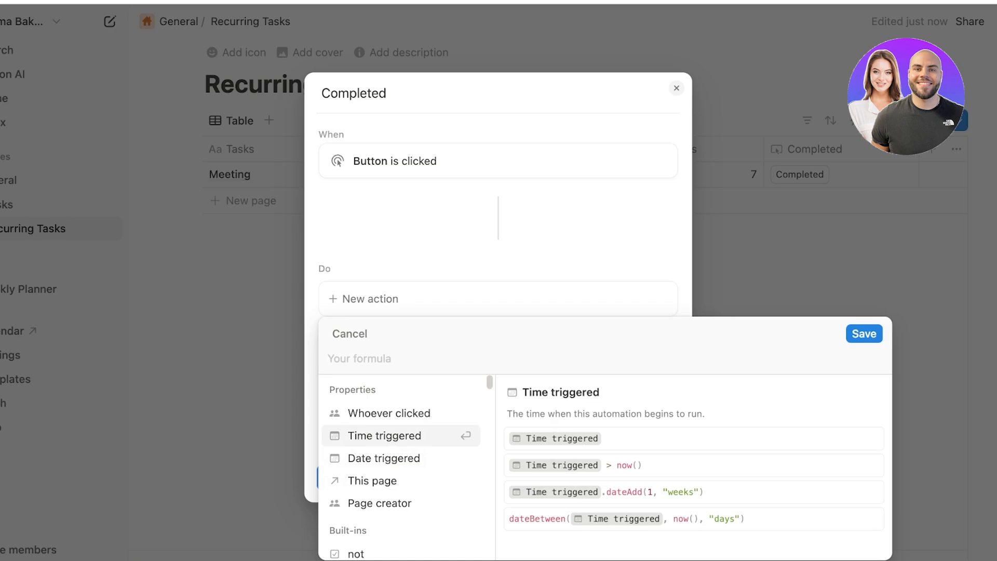
pyautogui.press('Down')
pyautogui.press('Up')
pyautogui.press('Down')
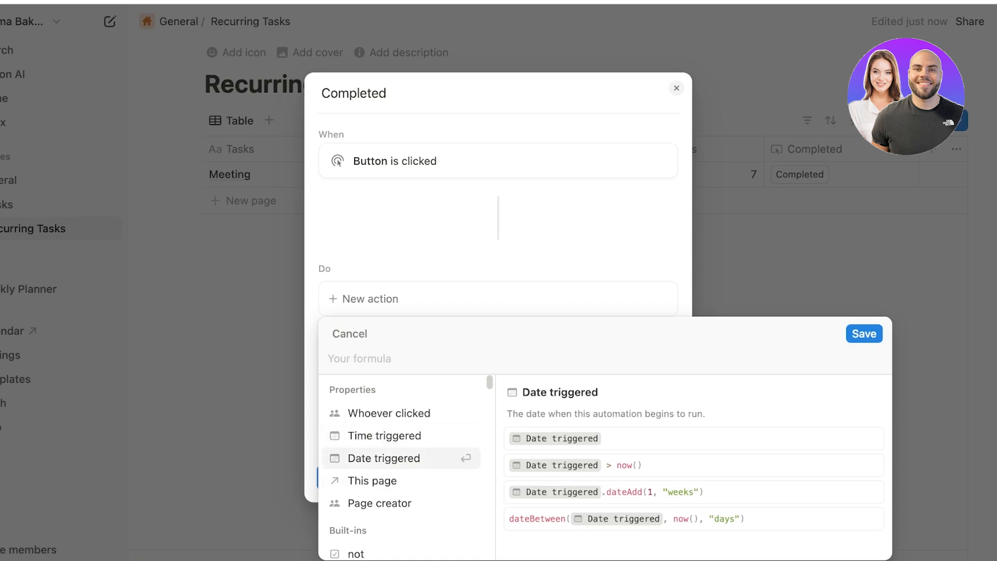
# Begin the Due formula with the Date triggered property and append the dateAdd() function to it.
pyautogui.press('Up')
pyautogui.press('Down')
pyautogui.press('Up')
pyautogui.press('Down')
pyautogui.press('Down')
pyautogui.press('Up')
pyautogui.press('Return')
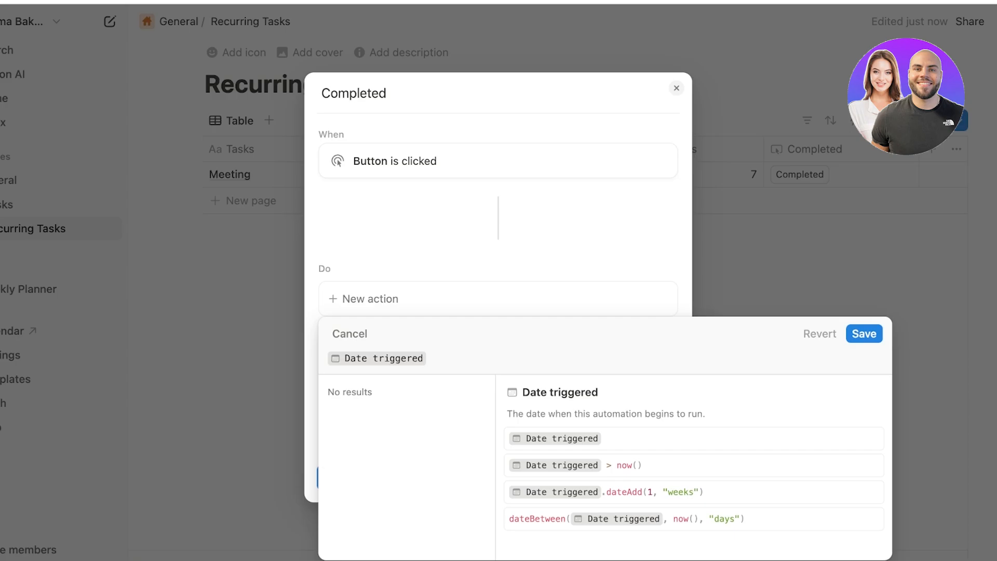
pyautogui.write('.date')
pyautogui.press('Down')
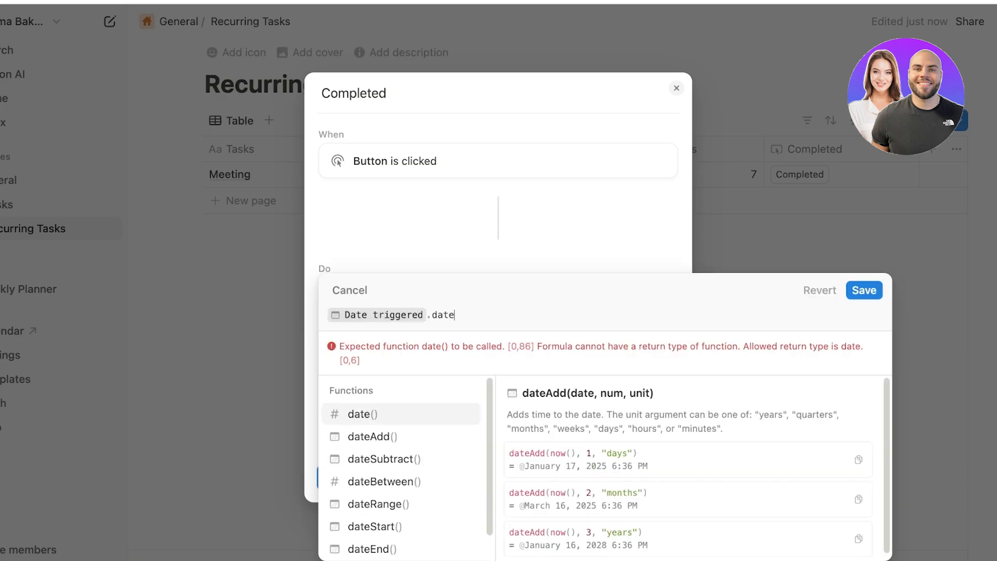
pyautogui.press('Return')
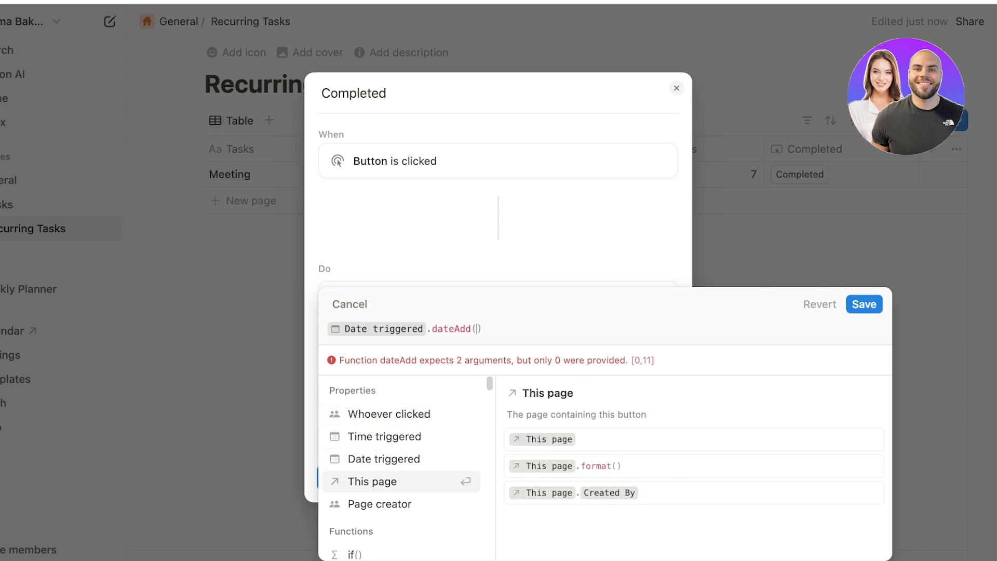
# Examine the dateAdd function's description and examples and the properties offered for its arguments.
pyautogui.press('Up')
pyautogui.press('Up')
pyautogui.press('Up')
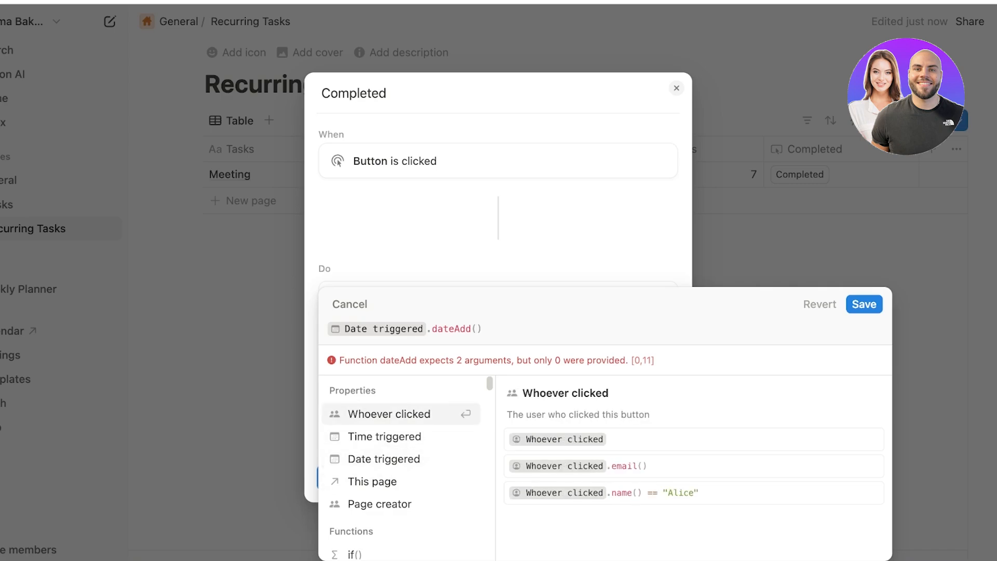
pyautogui.click(437, 329)
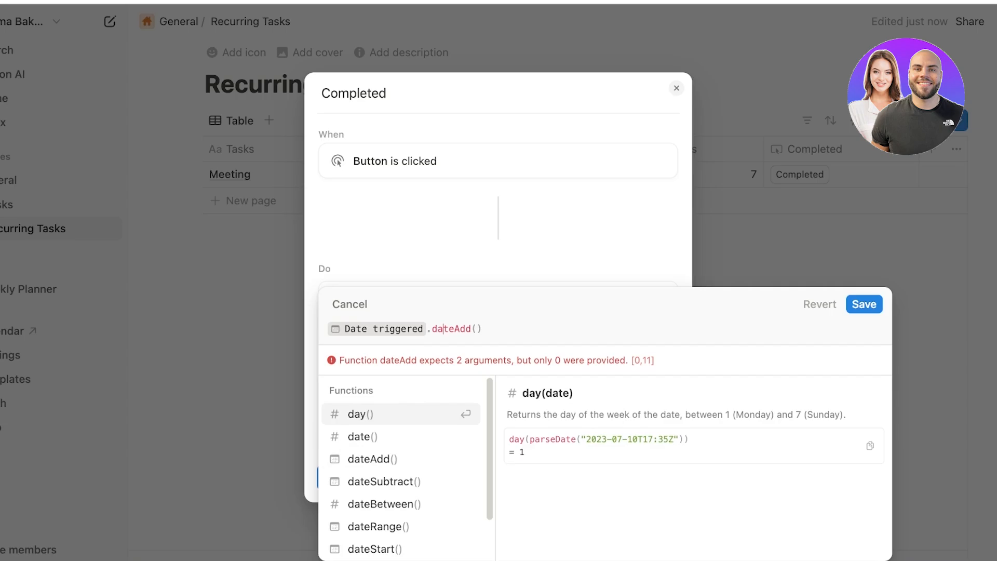
pyautogui.press('Right')
pyautogui.press('Right')
pyautogui.press('Right')
pyautogui.press('Right')
pyautogui.press('Right')
pyautogui.press('Right')
pyautogui.scroll(-1, 689, 467)
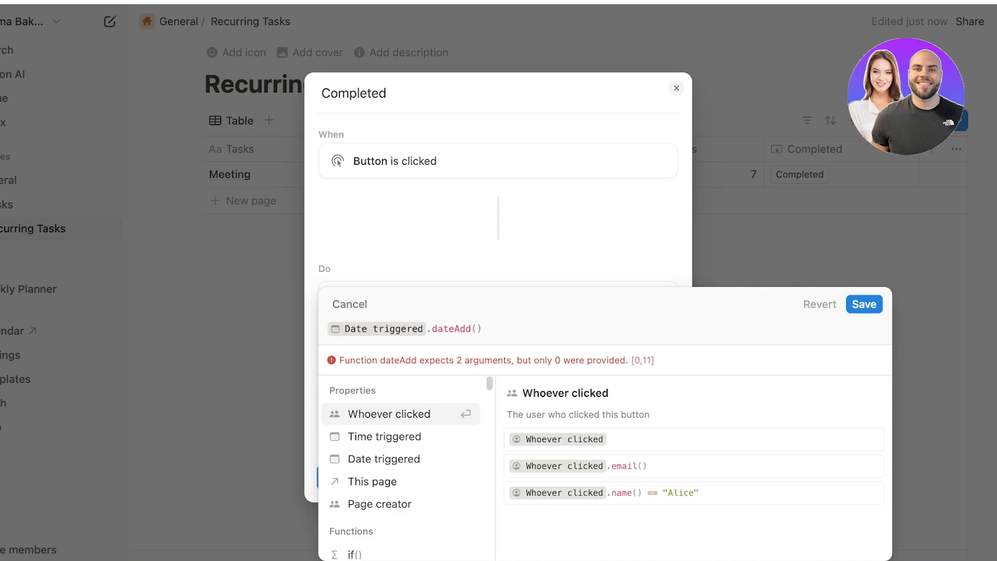
pyautogui.click(460, 329)
pyautogui.click(443, 328)
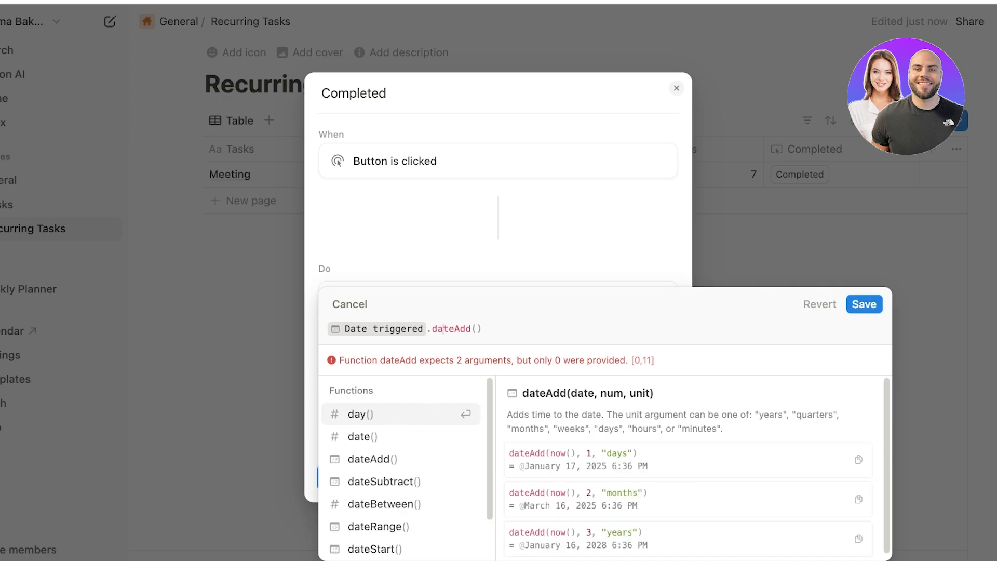
pyautogui.click(432, 328)
# Insert This page.Interval Days as the first argument of the dateAdd function.
pyautogui.click(477, 328)
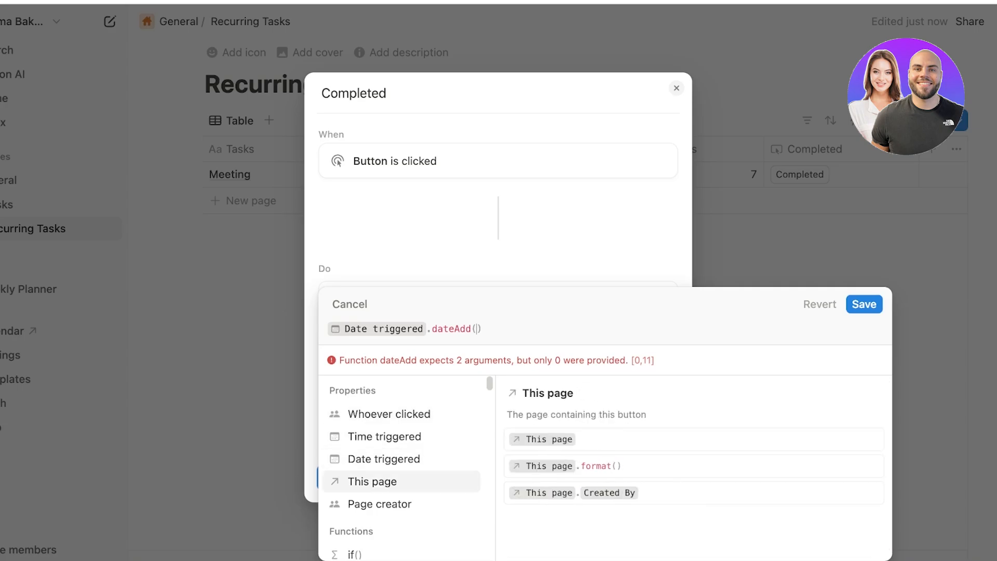
pyautogui.press('Return')
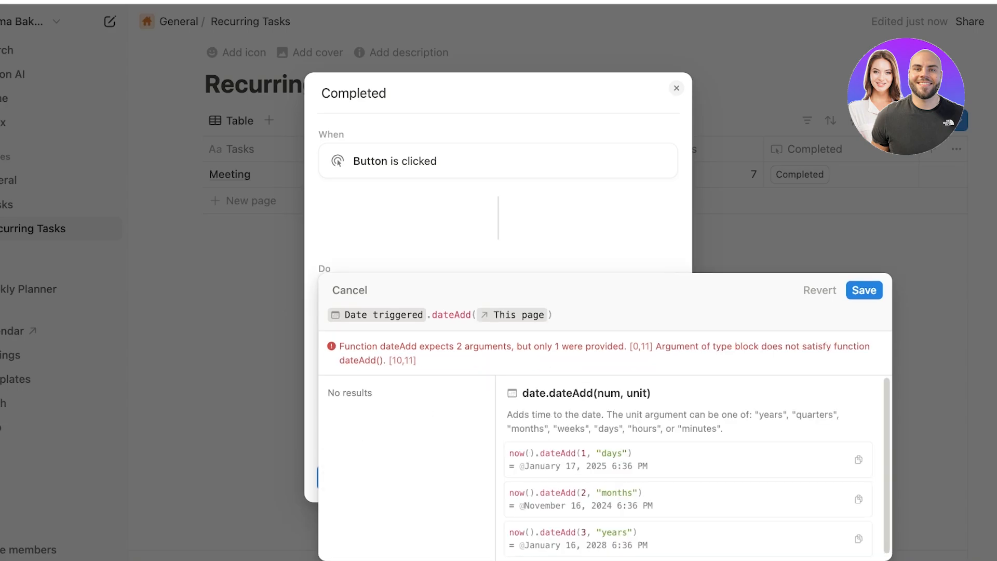
pyautogui.write('.')
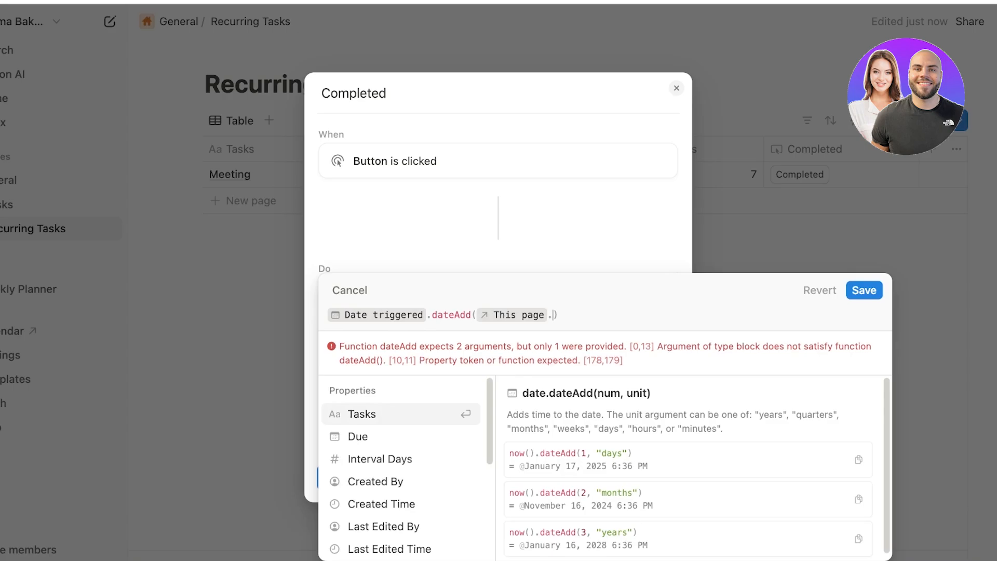
pyautogui.press('Down')
pyautogui.press('Down')
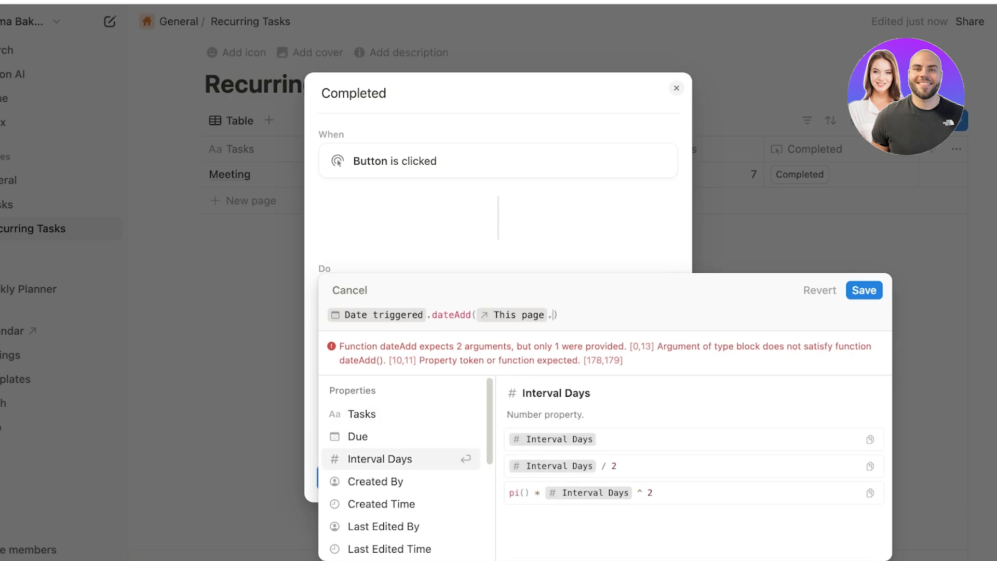
pyautogui.press('Return')
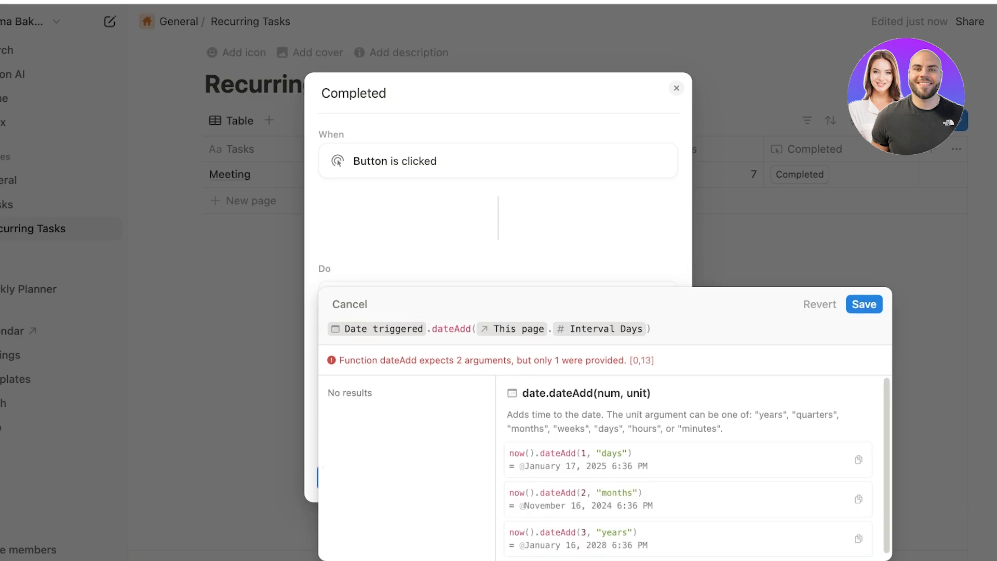
# Add "days" as the second dateAdd argument, separated from Interval Days by a comma.
pyautogui.click(460, 328)
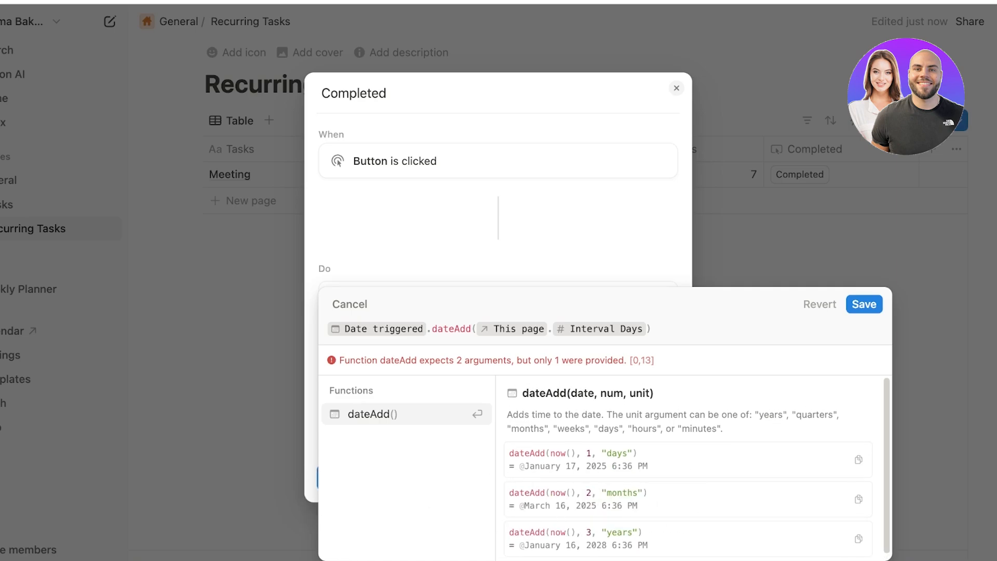
pyautogui.click(651, 328)
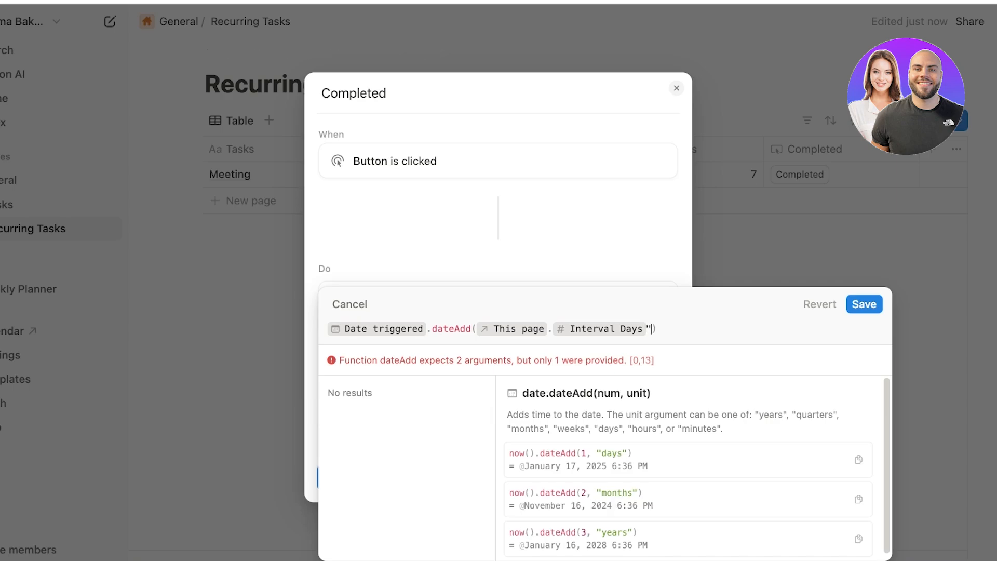
pyautogui.write('"days"')
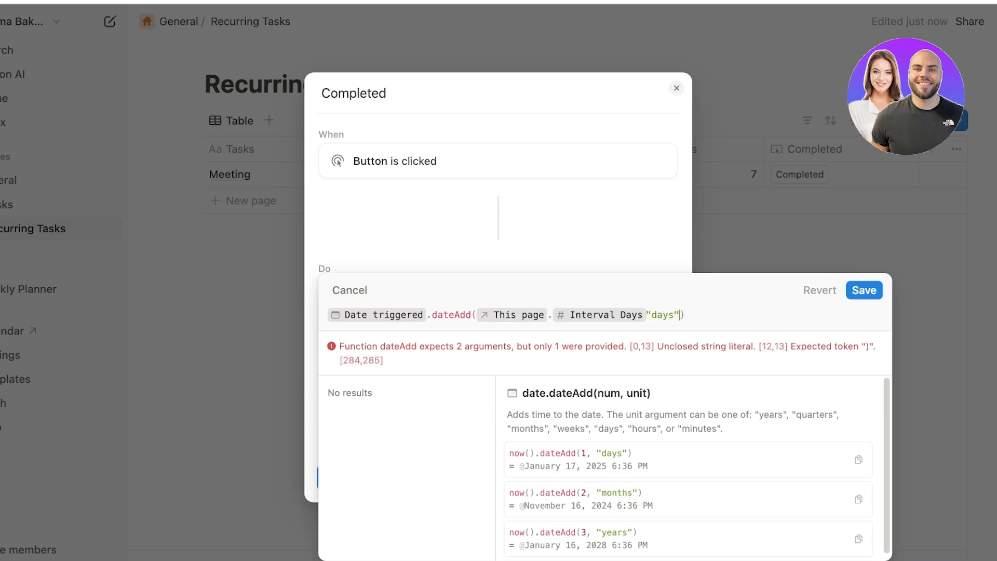
pyautogui.write(',')
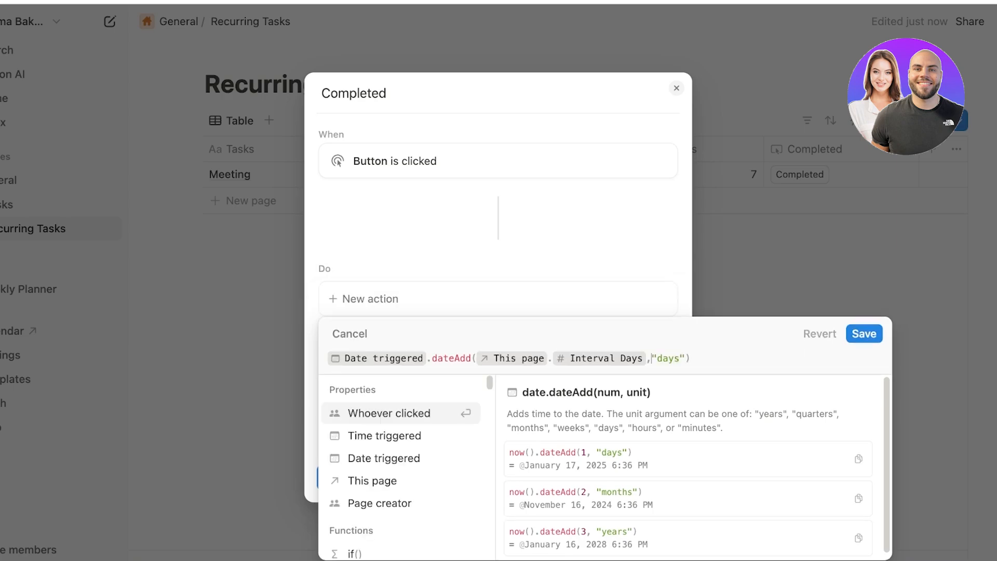
# Review the arguments inside the dateAdd function of the Due formula.
pyautogui.press('Left')
pyautogui.press('Left')
pyautogui.press('Left')
pyautogui.press('Left')
pyautogui.press('Left')
pyautogui.press('Right')
pyautogui.press('Right')
pyautogui.press('Right')
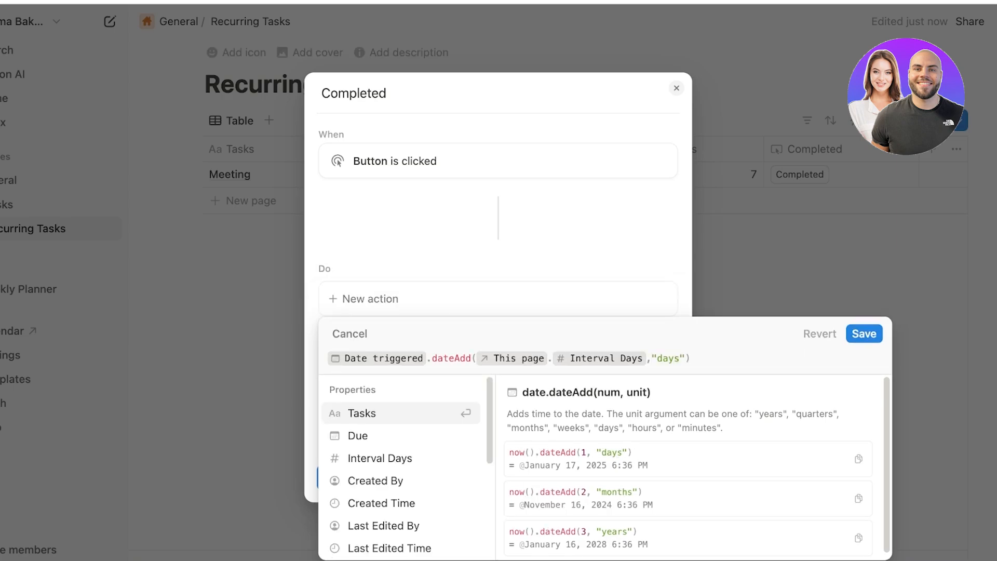
# Retype the period between This page and Interval Days in the dateAdd formula.
pyautogui.press('Right')
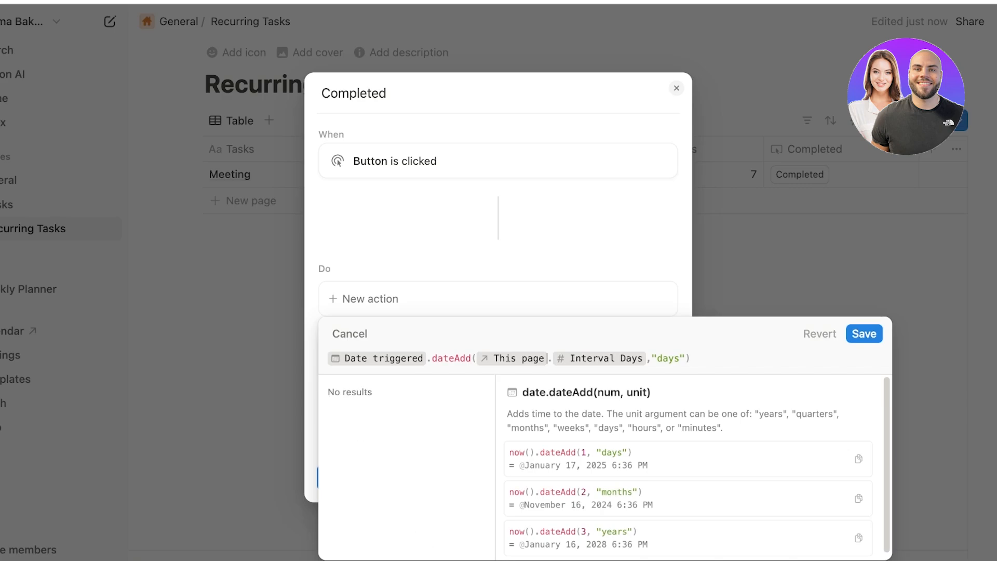
pyautogui.press('Right')
pyautogui.press('BackSpace')
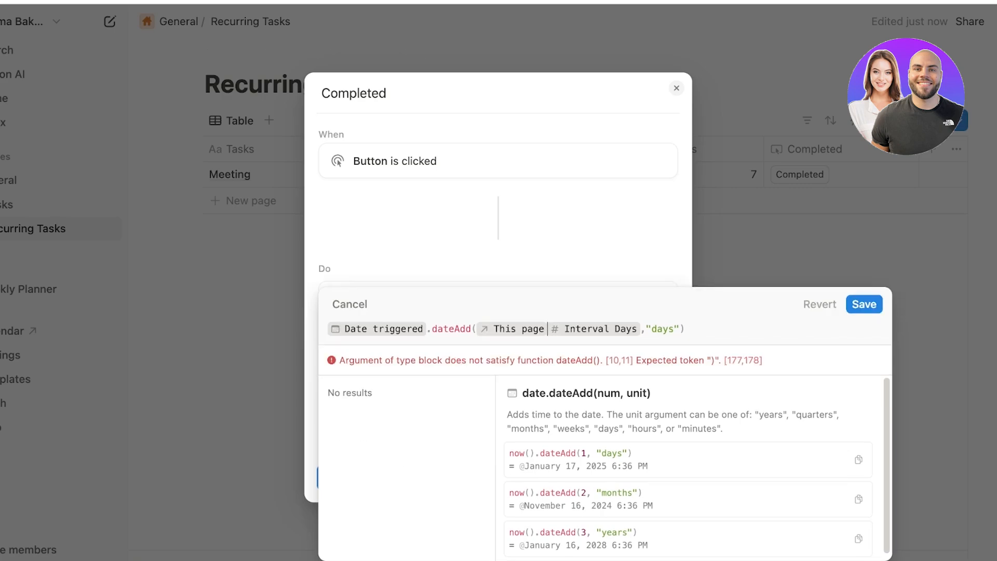
pyautogui.write(',')
pyautogui.press('BackSpace')
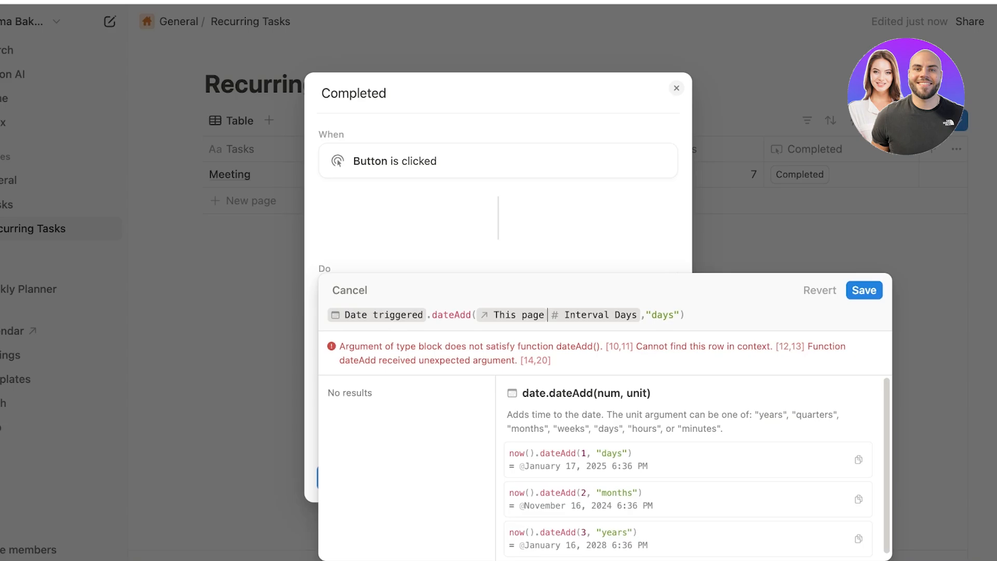
pyautogui.write('.')
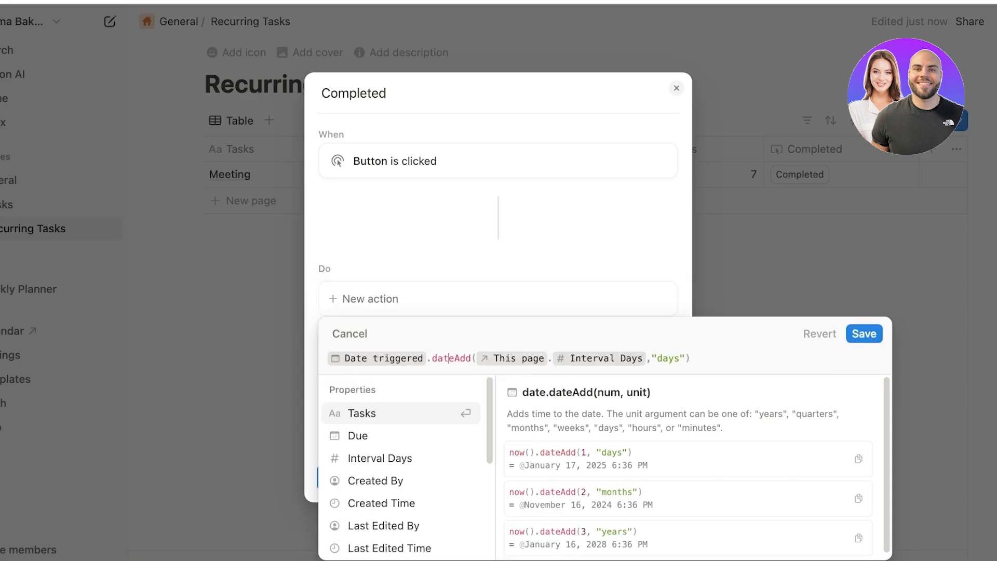
# Cancel the Due formula and close the Completed button's automation without saving.
pyautogui.click(350, 334)
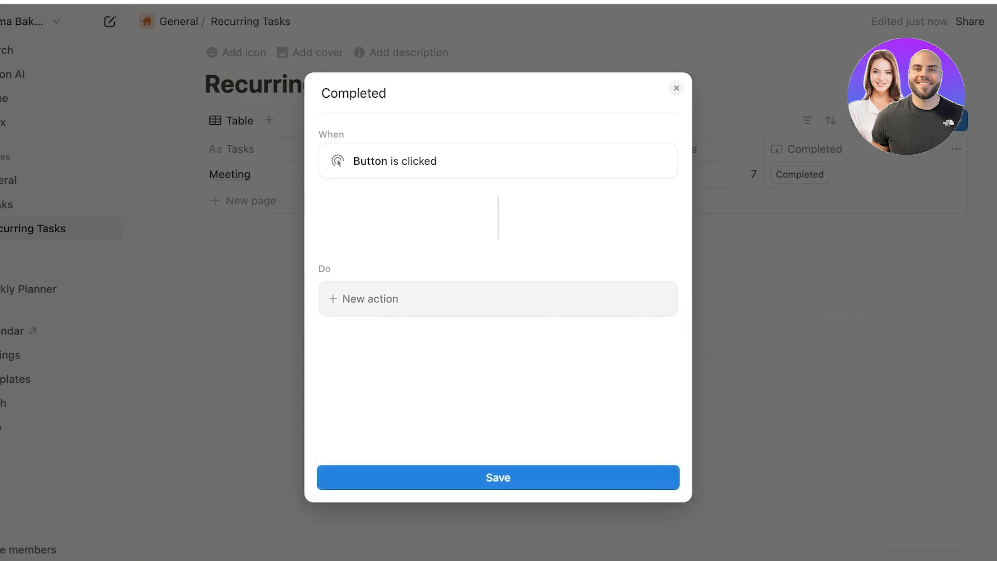
pyautogui.click(370, 299)
pyautogui.click(676, 88)
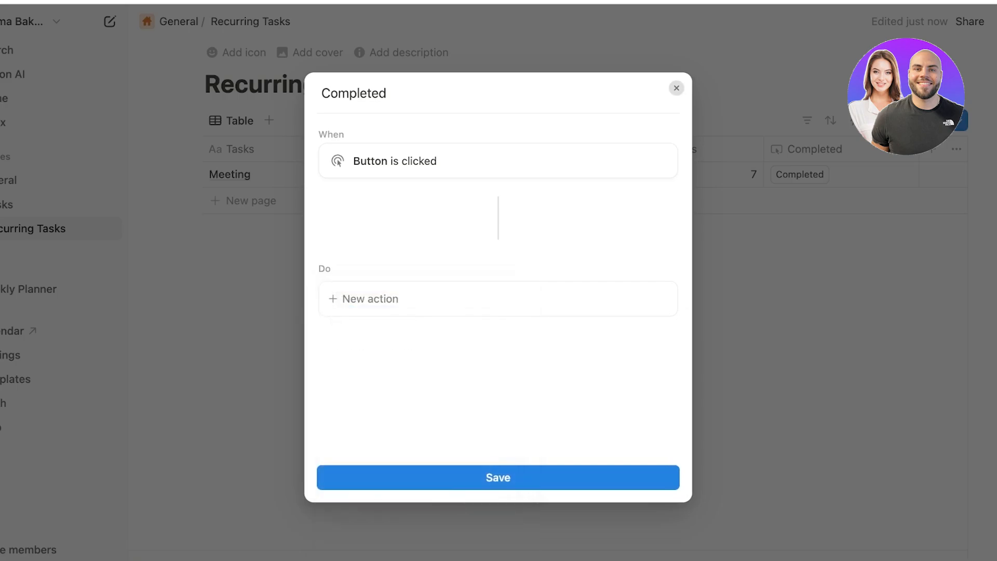
pyautogui.click(676, 88)
pyautogui.click(987, 155)
pyautogui.click(844, 175)
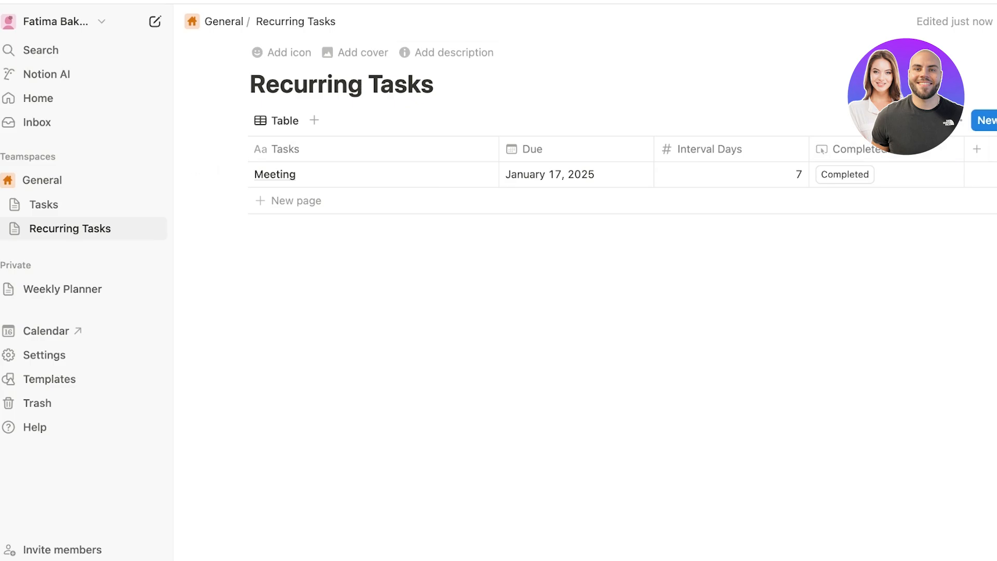
pyautogui.click(898, 121)
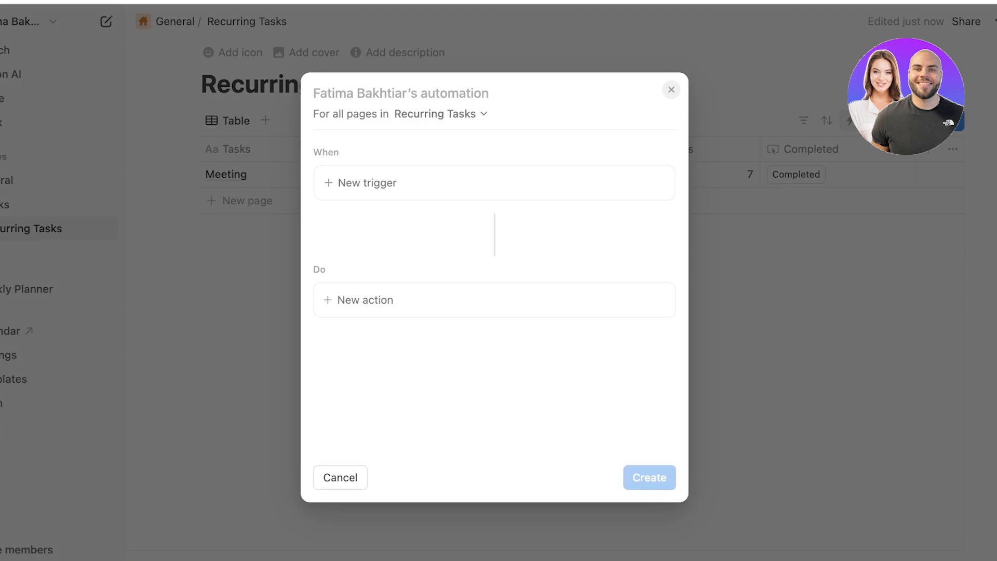
pyautogui.click(671, 90)
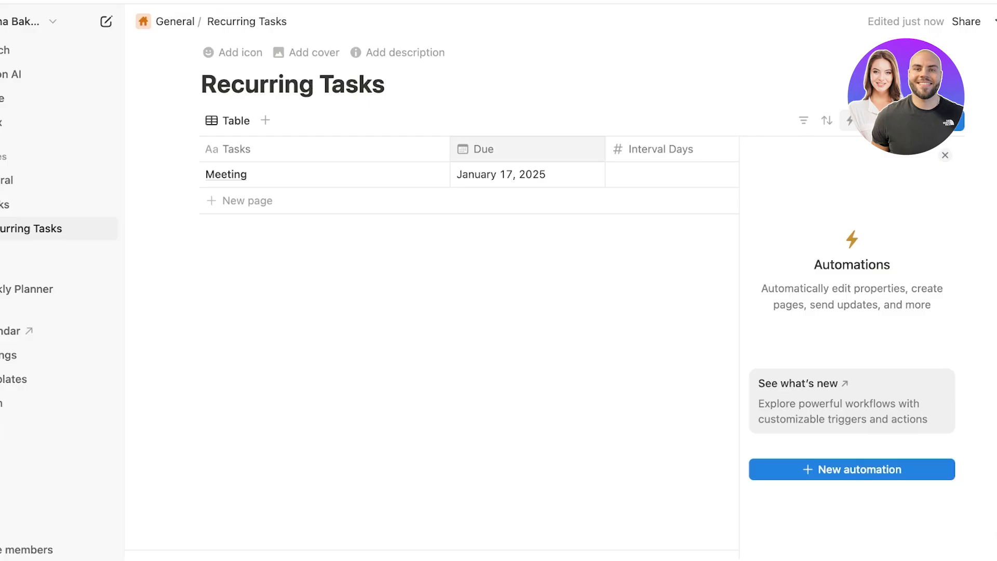
pyautogui.click(945, 155)
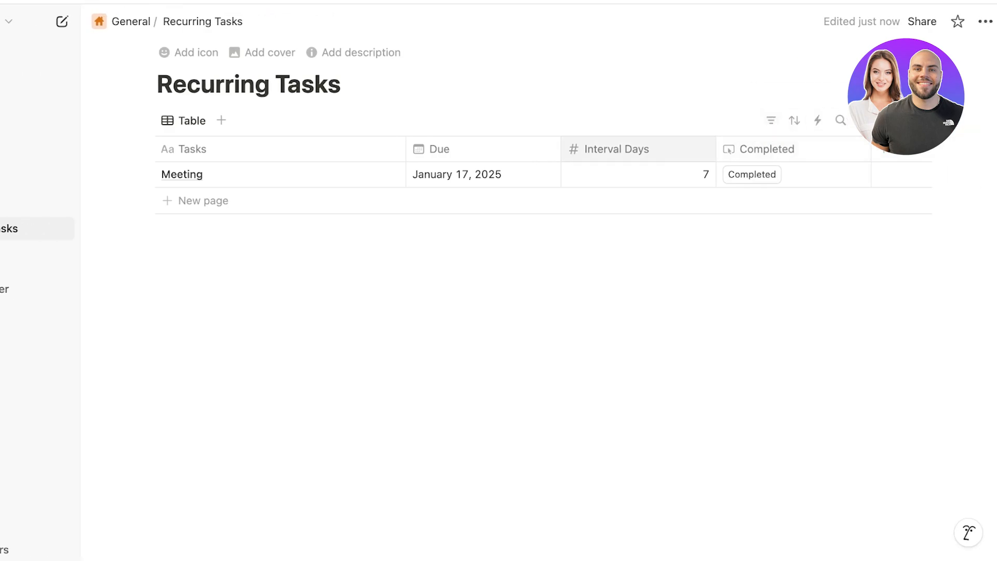
# Delete the Completed and Interval Days properties from the Recurring Tasks database.
pyautogui.click(763, 149)
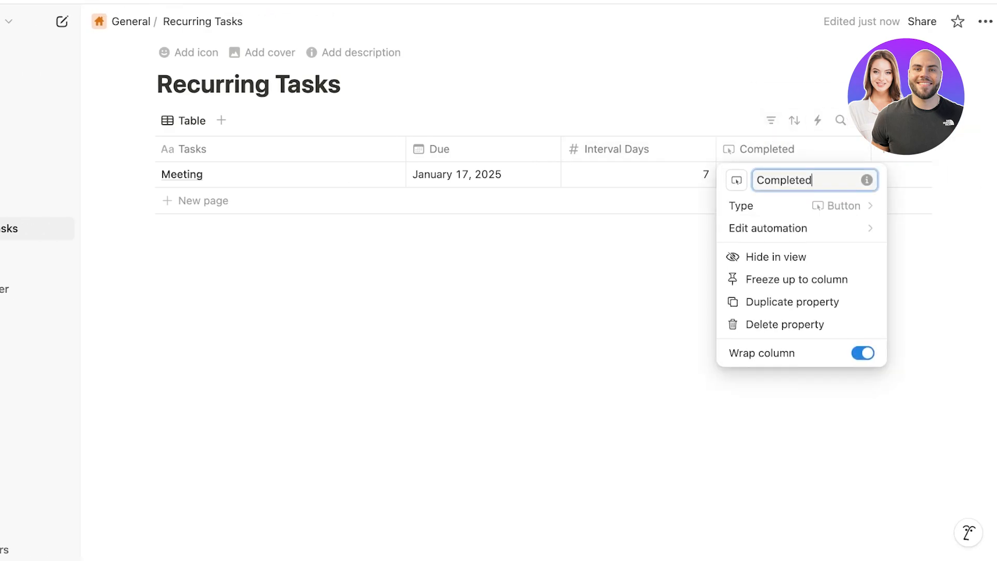
pyautogui.click(784, 324)
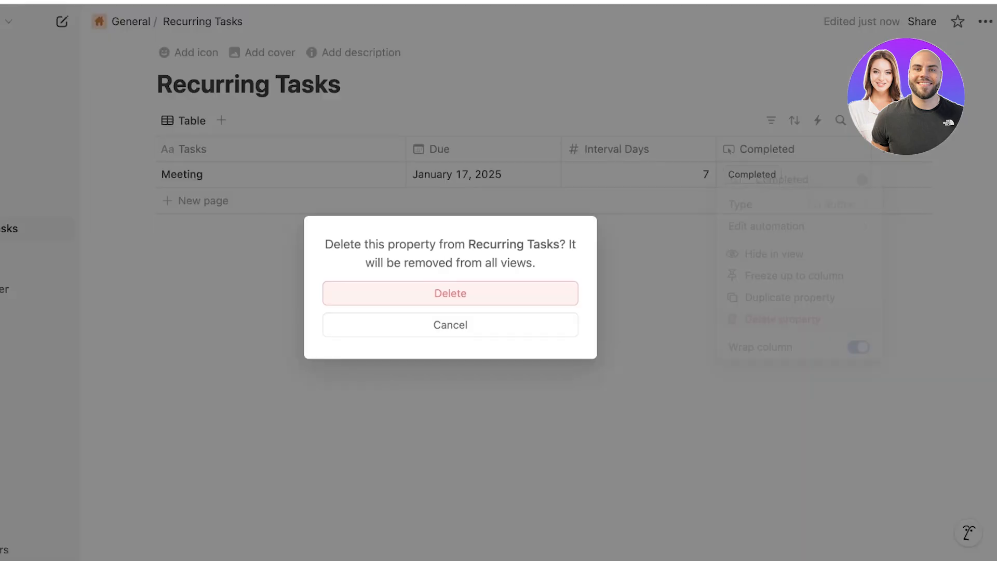
pyautogui.click(450, 292)
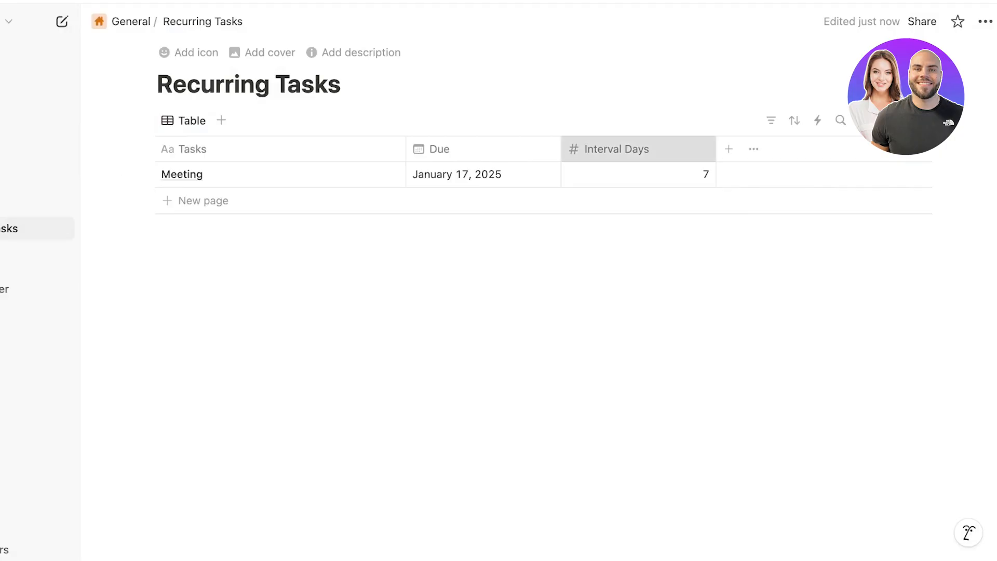
pyautogui.click(616, 149)
pyautogui.click(630, 375)
pyautogui.click(450, 291)
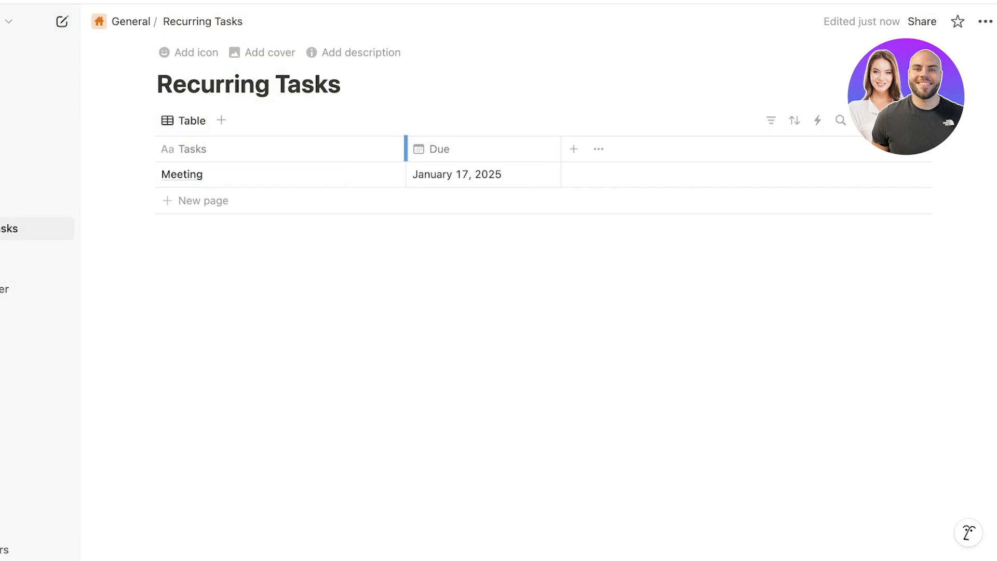
# Widen the Tasks column and rename the Meeting task as Morning Routine.
pyautogui.moveTo(405, 149); pyautogui.dragTo(535, 149)
pyautogui.click(344, 174)
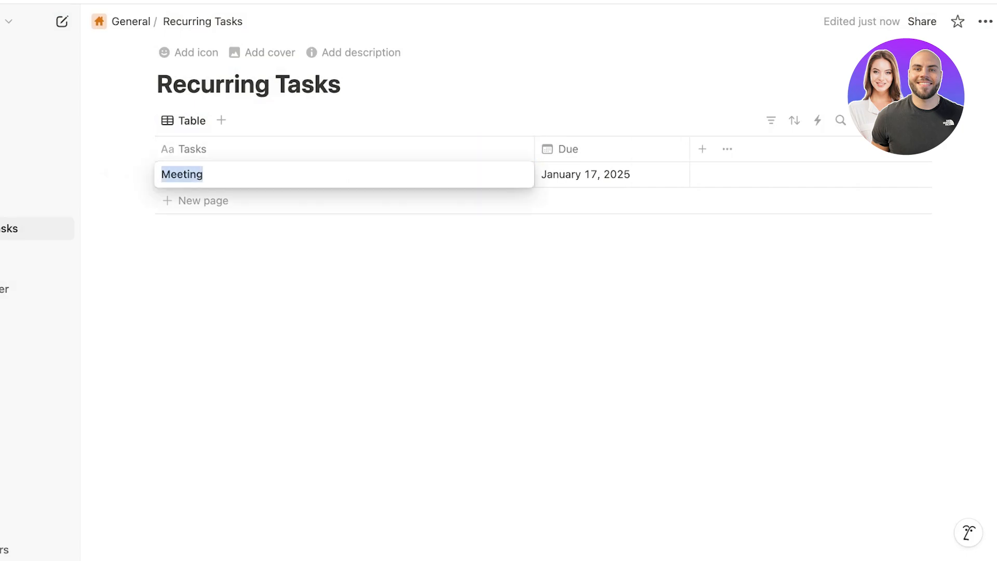
pyautogui.press('BackSpace')
pyautogui.press('Escape')
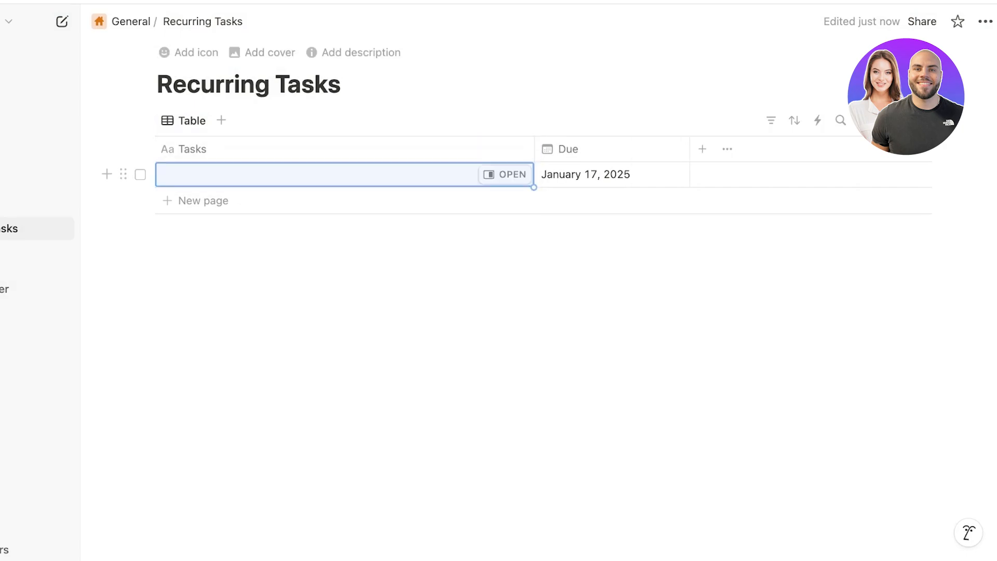
pyautogui.write('s')
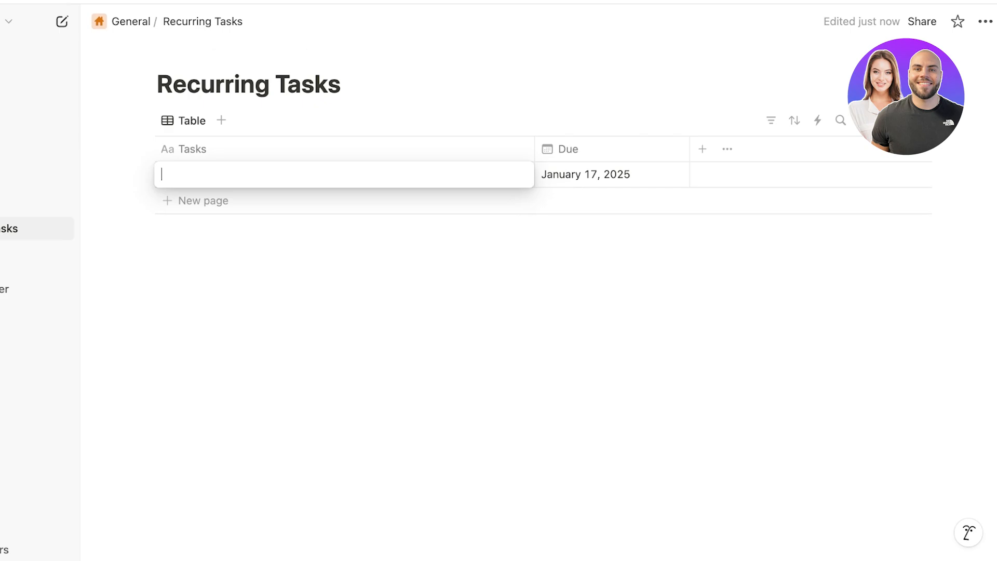
pyautogui.press('BackSpace')
pyautogui.write('Morning Routine')
pyautogui.press('Return')
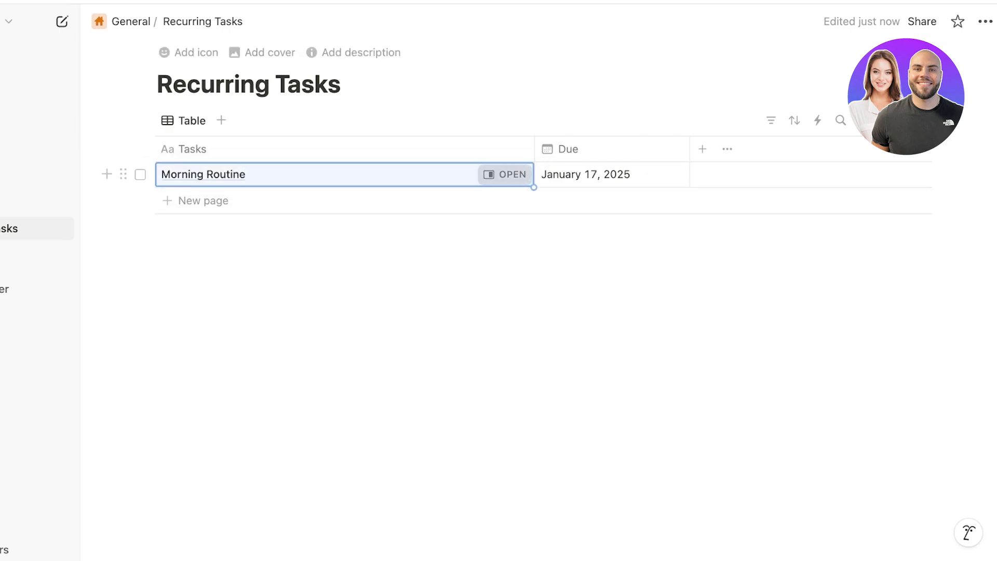
# Open the Morning Routine page and insert a to-do list block in its body.
pyautogui.click(507, 174)
pyautogui.press('Return')
pyautogui.write('é')
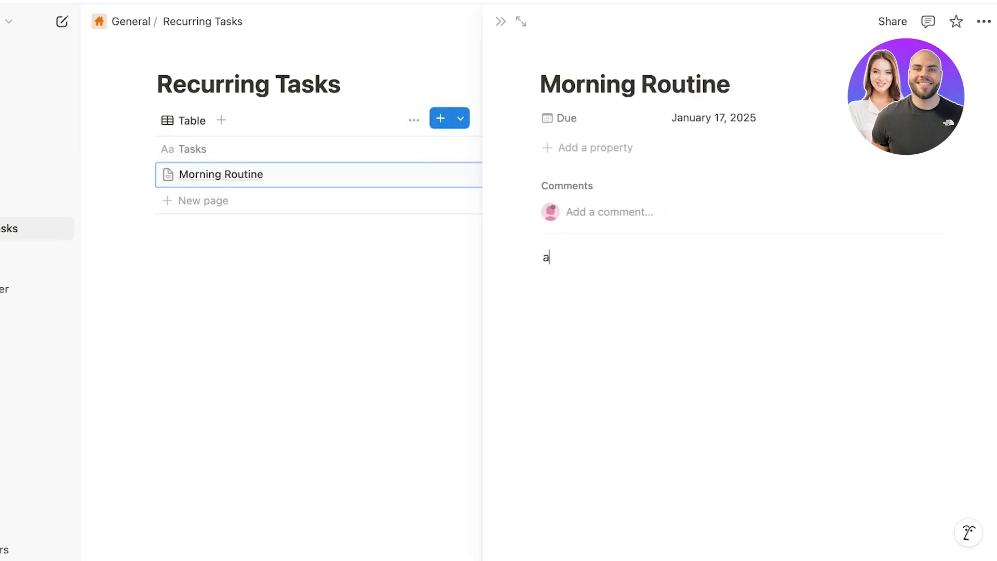
pyautogui.press('BackSpace')
pyautogui.write('/')
pyautogui.scroll(-6, 658, 365)
pyautogui.scroll(7, 658, 372)
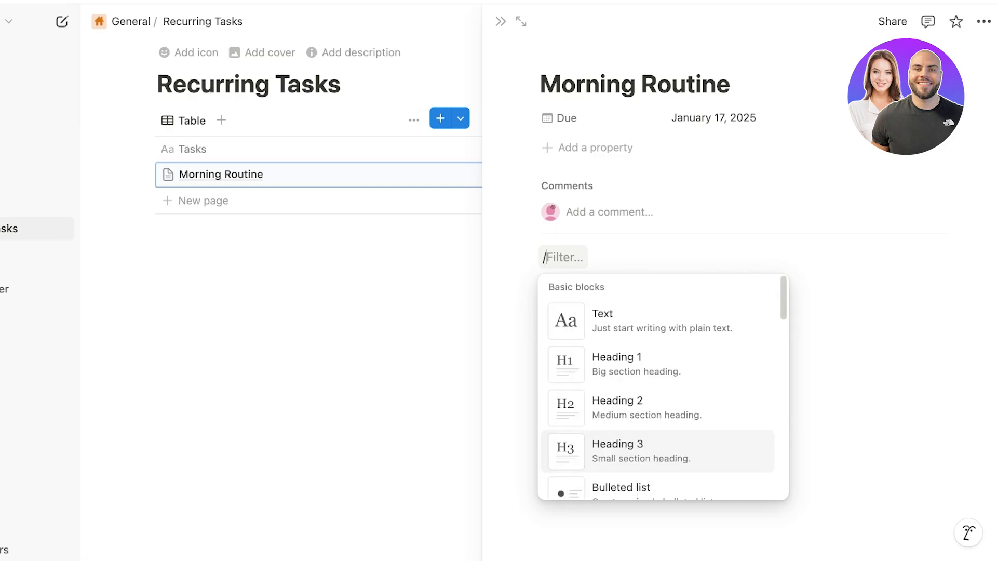
pyautogui.scroll(-3, 658, 371)
pyautogui.press('Down')
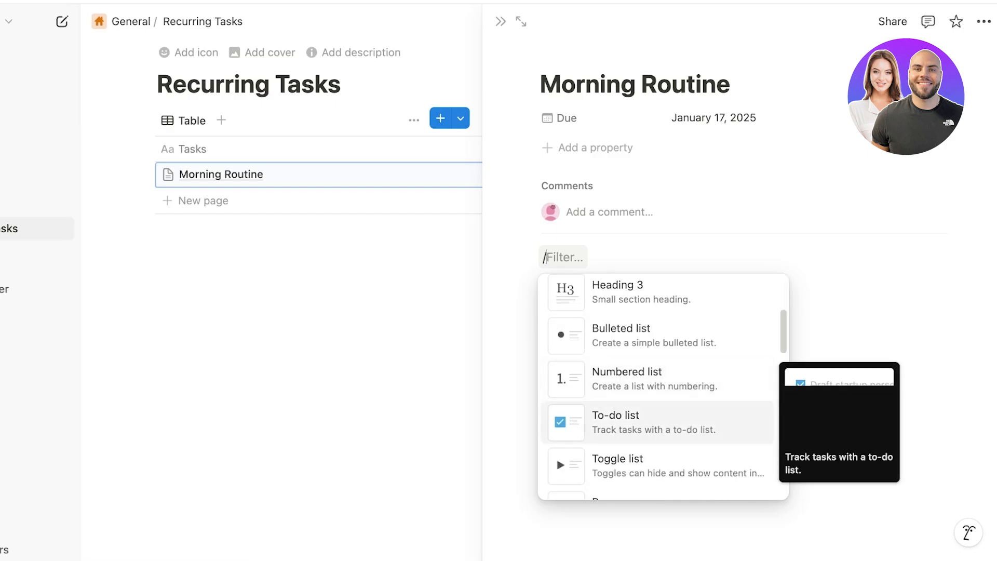
pyautogui.press('Return')
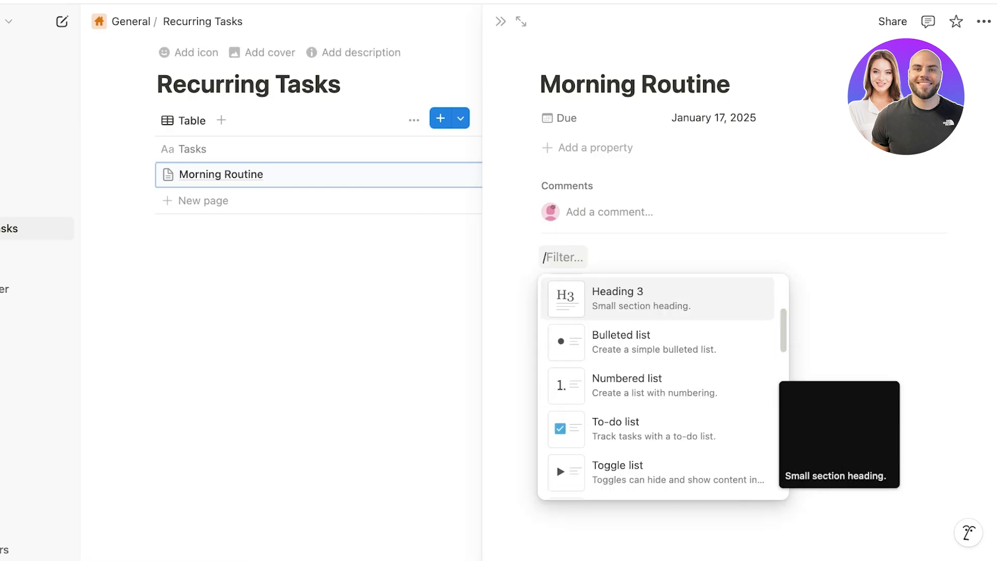
pyautogui.scroll(-3, 658, 343)
pyautogui.scroll(2, 658, 343)
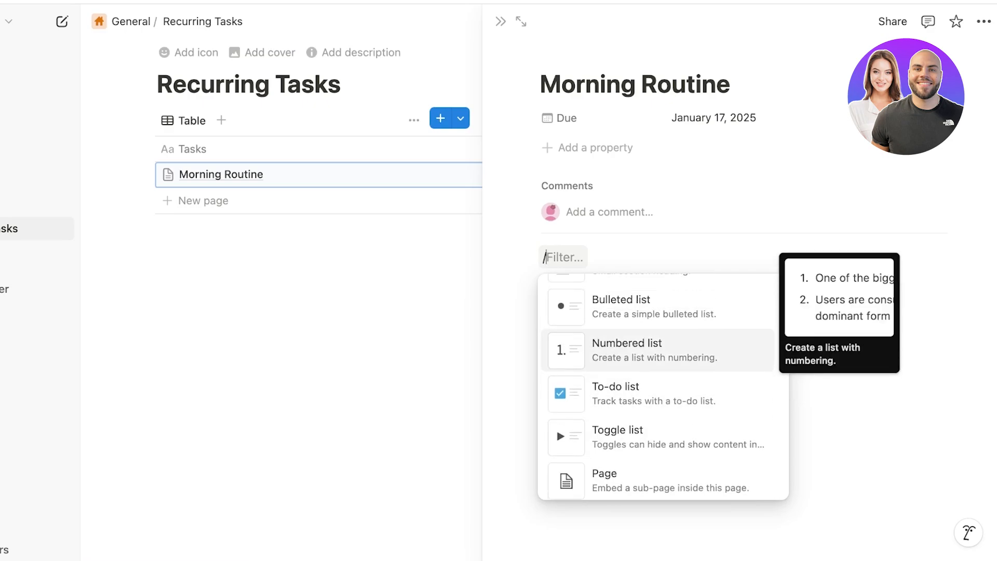
pyautogui.press('Up')
pyautogui.press('Down')
pyautogui.press('Down')
pyautogui.press('Down')
pyautogui.press('Up')
pyautogui.press('Return')
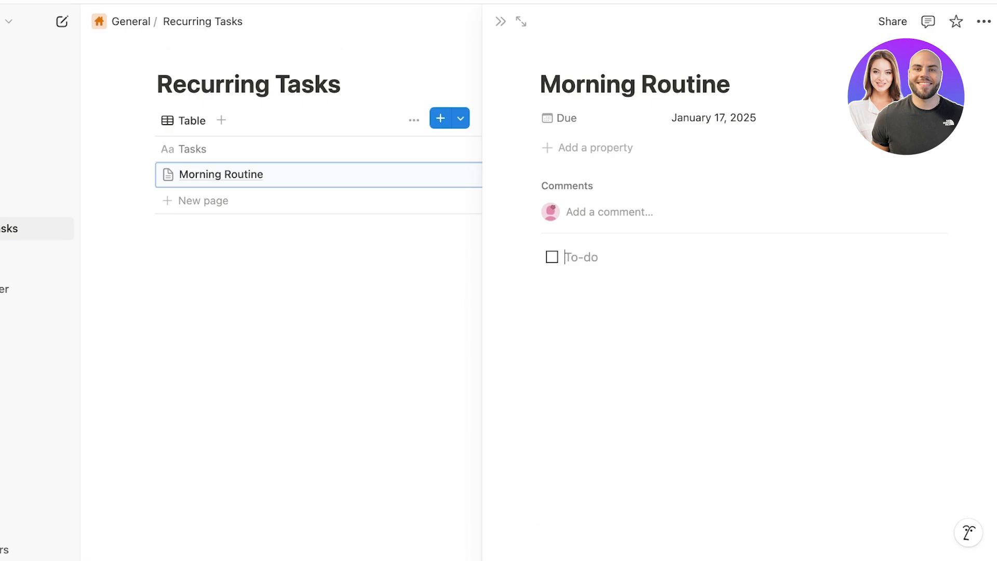
# Add the to-do items "Skincare 7AM", "Breakfast + Excercise 8AM" and "Shower + get ready 9AM" to the Morning Routine page.
pyautogui.write('Skincare 7')
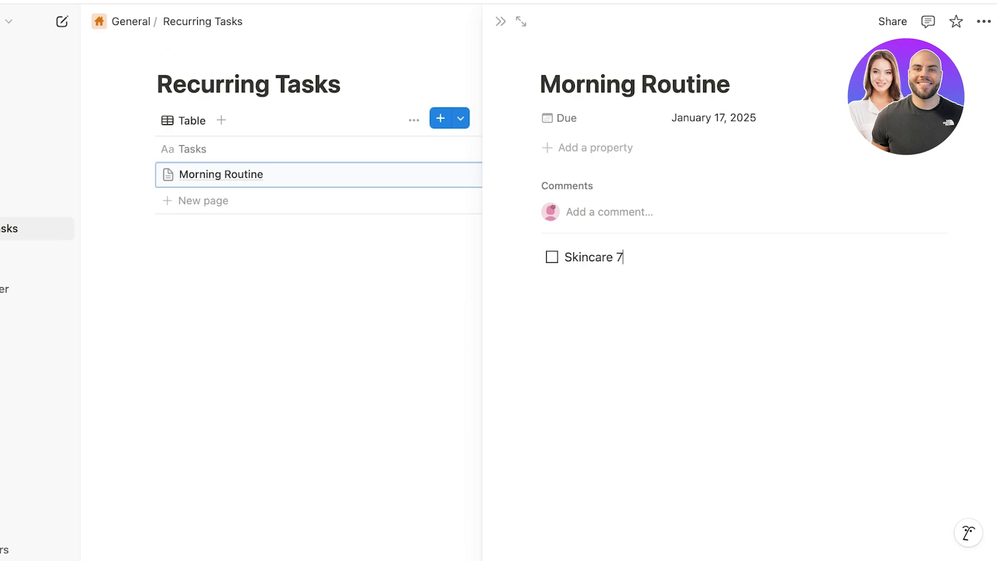
pyautogui.write('AM')
pyautogui.press('Return')
pyautogui.write('Break')
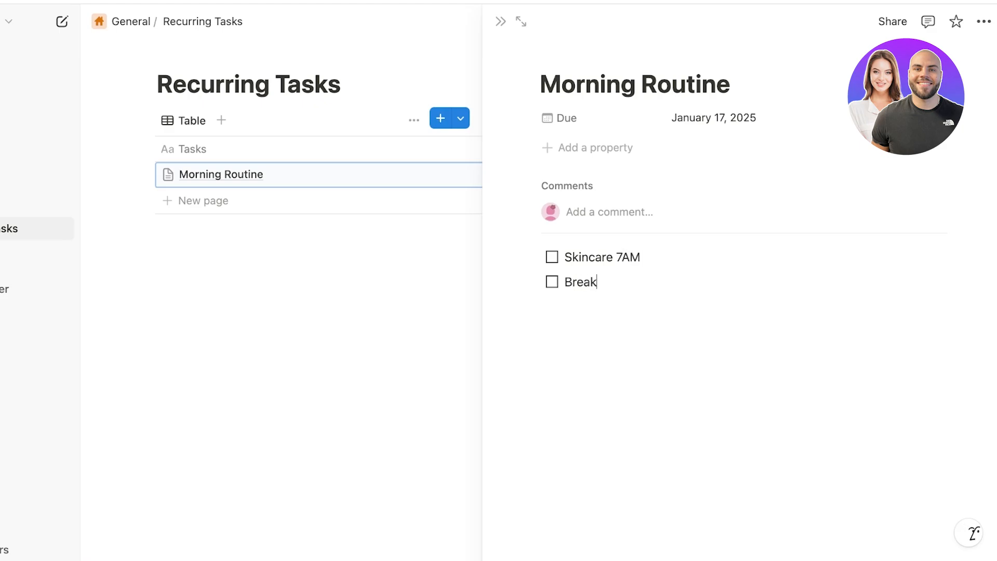
pyautogui.write('fast + Excer')
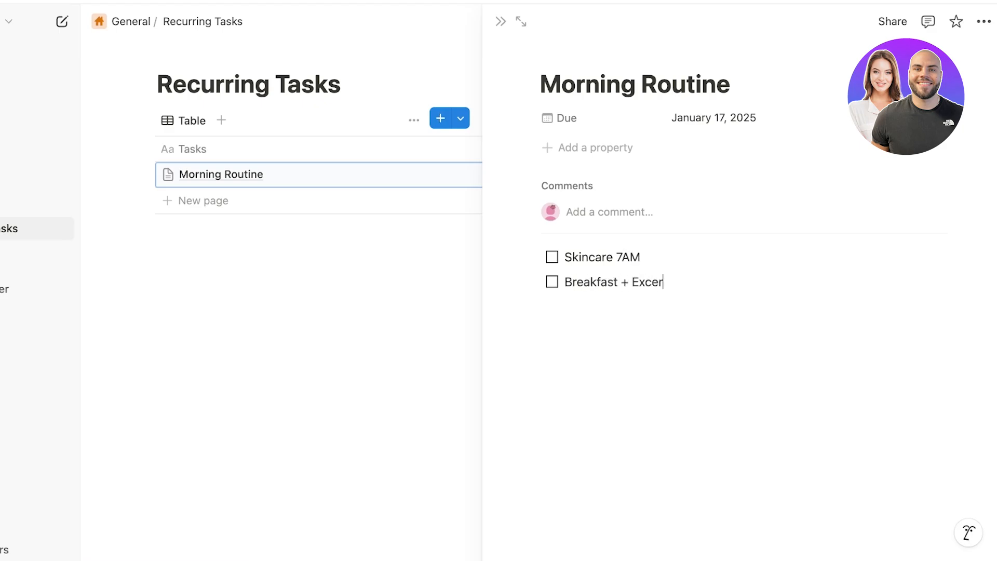
pyautogui.write('cise 8AM')
pyautogui.press('Return')
pyautogui.write('Sh')
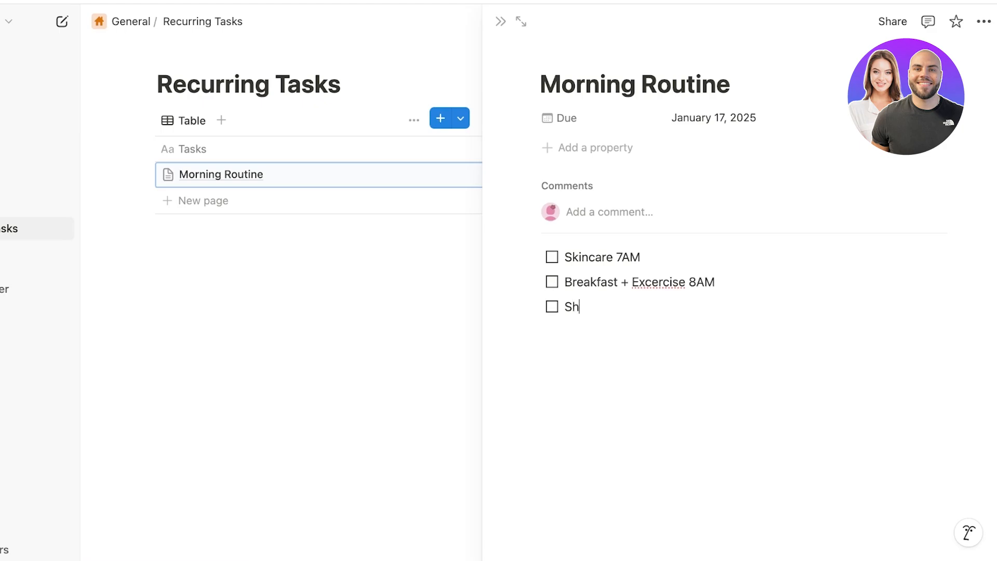
pyautogui.write('ower + get ready ')
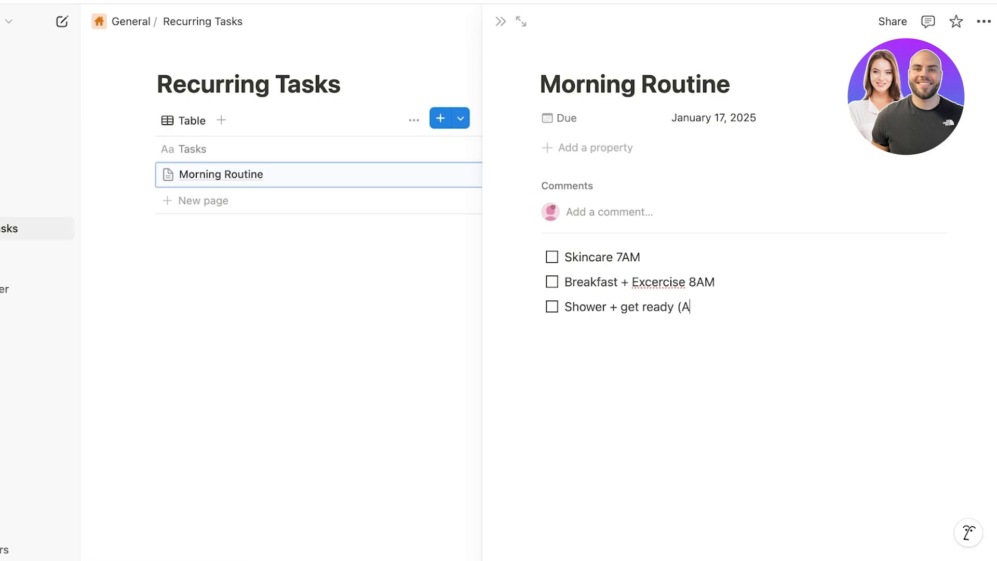
pyautogui.write('9AM')
pyautogui.press('Return')
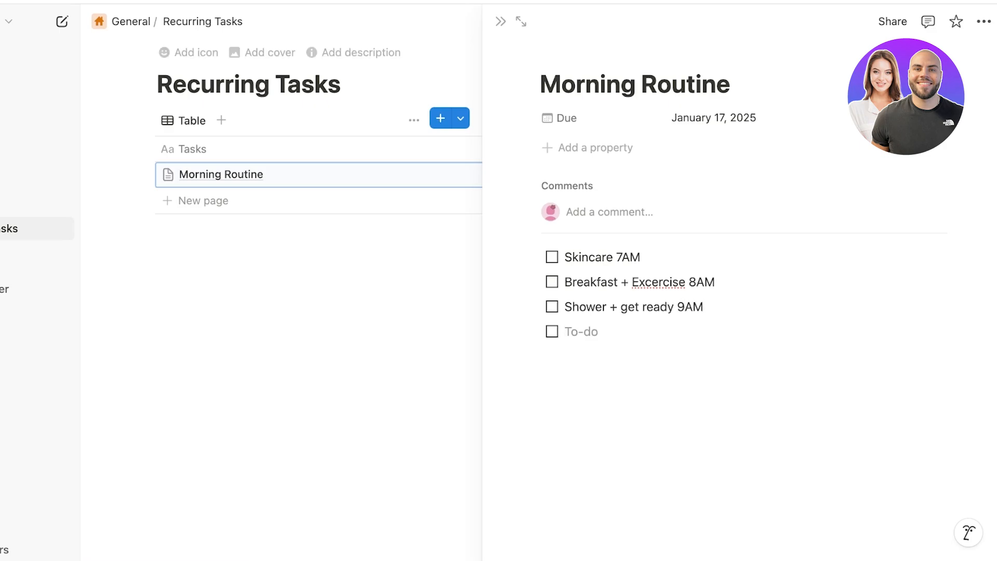
# Close the Morning Routine page and reopen it from the table to review its to-do list.
pyautogui.click(405, 227)
pyautogui.click(345, 174)
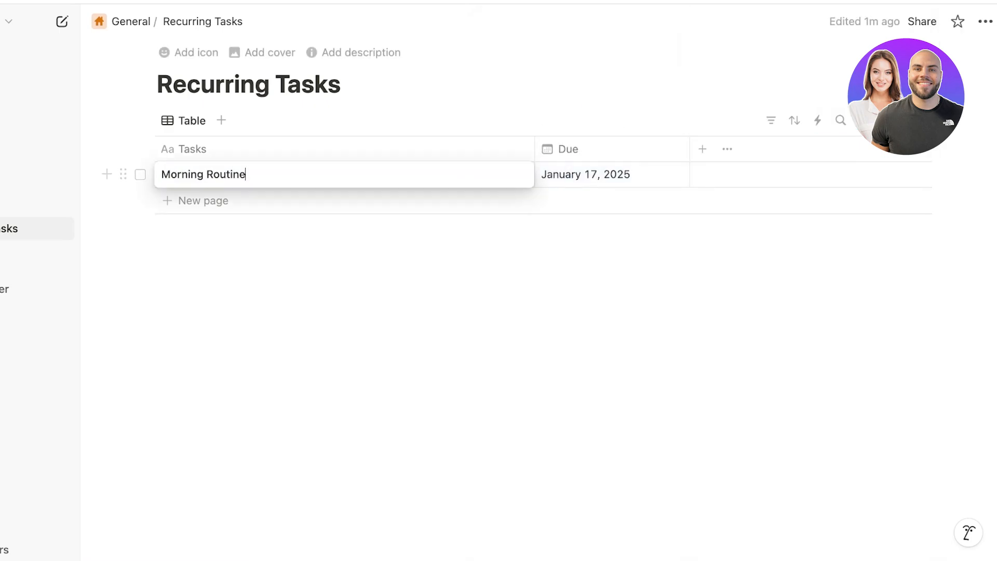
pyautogui.press('Escape')
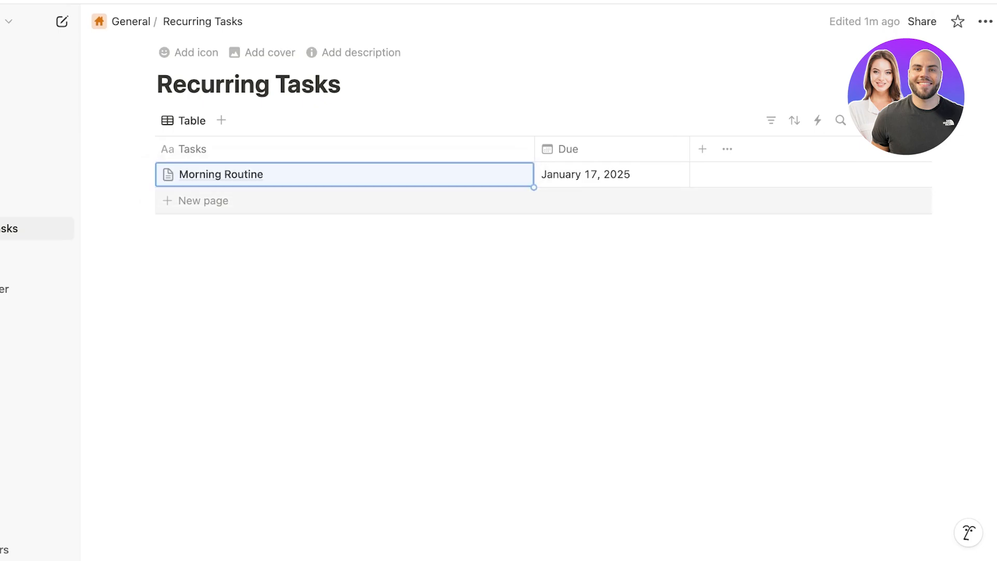
pyautogui.click(505, 174)
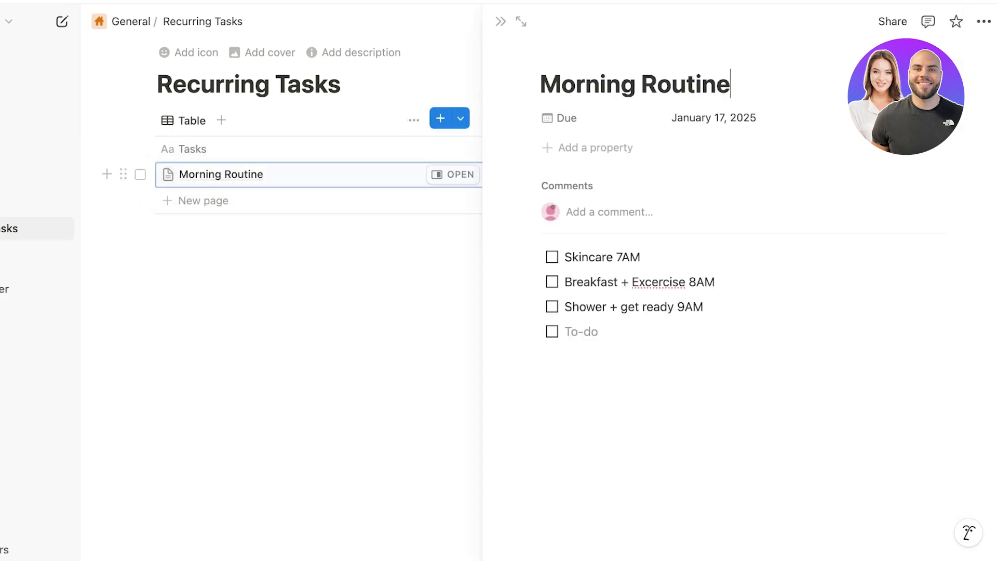
pyautogui.click(345, 175)
pyautogui.press('Escape')
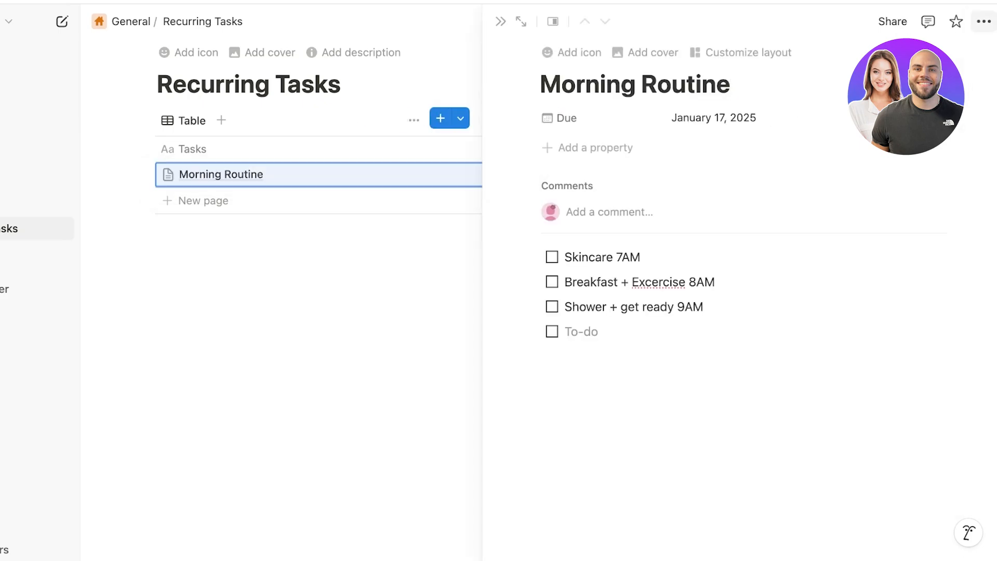
# Close the Morning Routine page and start a new template for the Recurring Tasks database, leaving it blank.
pyautogui.click(405, 175)
pyautogui.click(405, 270)
pyautogui.click(923, 120)
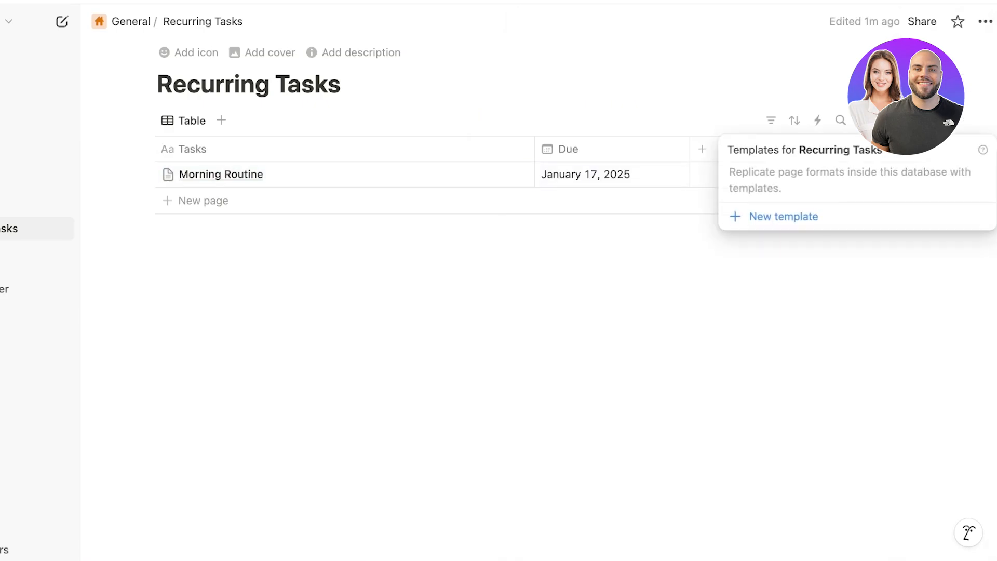
pyautogui.press('Escape')
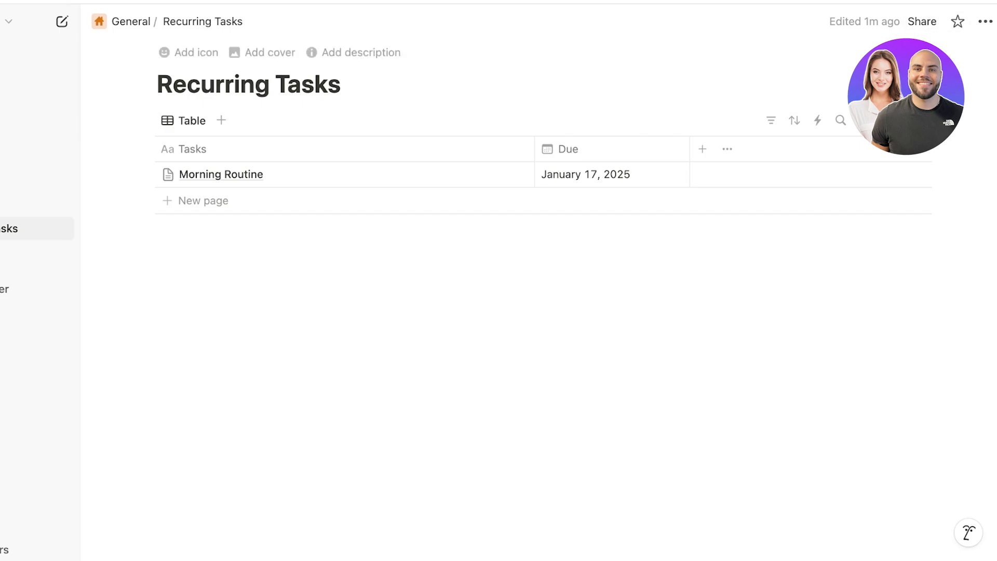
pyautogui.click(923, 121)
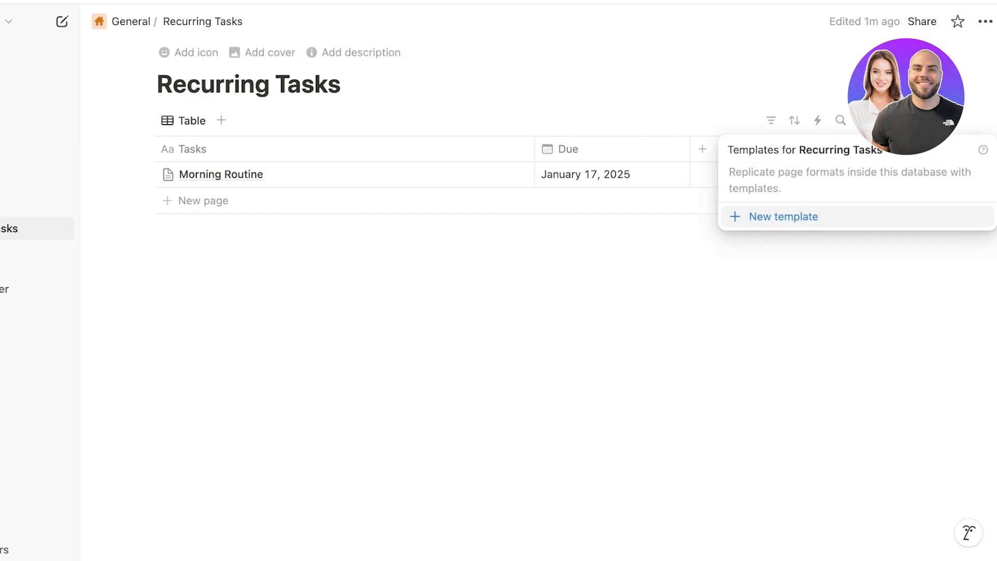
pyautogui.click(783, 216)
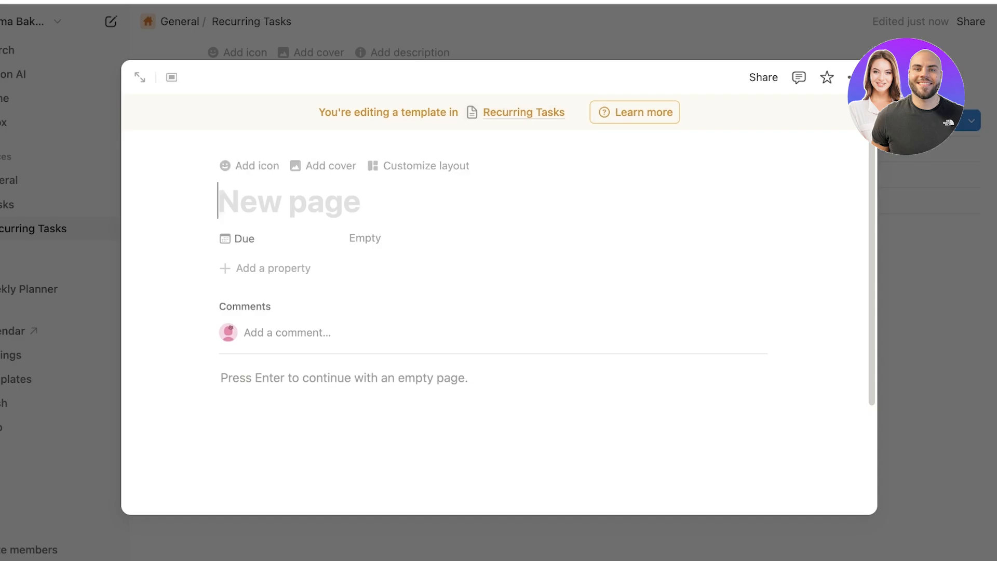
pyautogui.press('Escape')
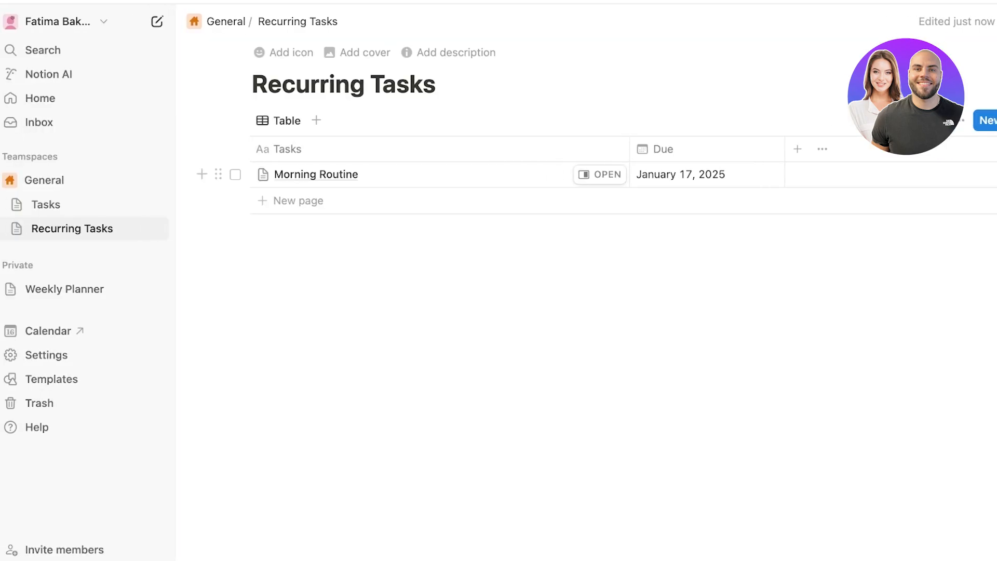
# Open the Morning Routine page from the table, examine the available page options, and close the page.
pyautogui.click(332, 174)
pyautogui.click(311, 149)
pyautogui.click(264, 175)
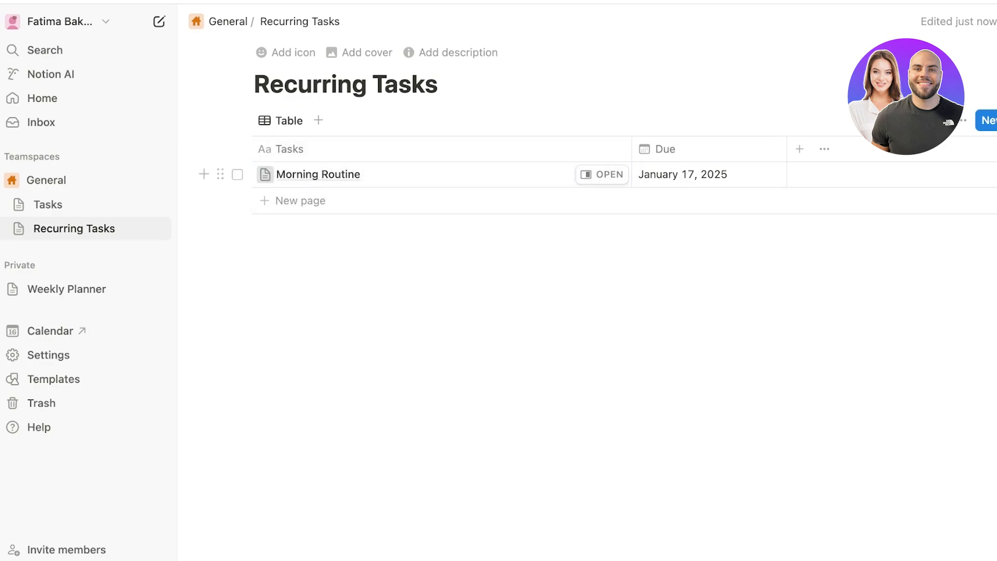
pyautogui.click(601, 174)
pyautogui.click(995, 21)
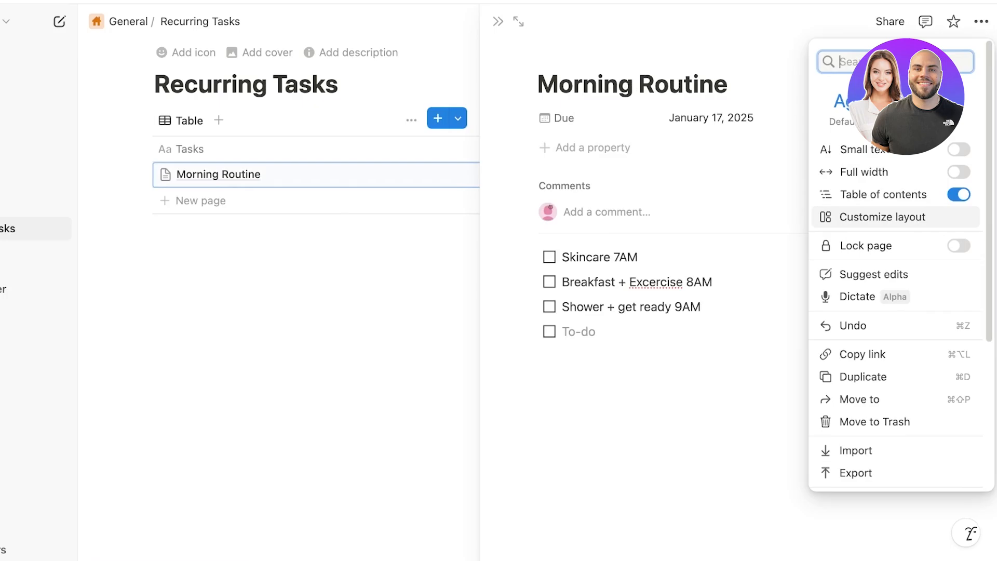
pyautogui.scroll(-5, 896, 387)
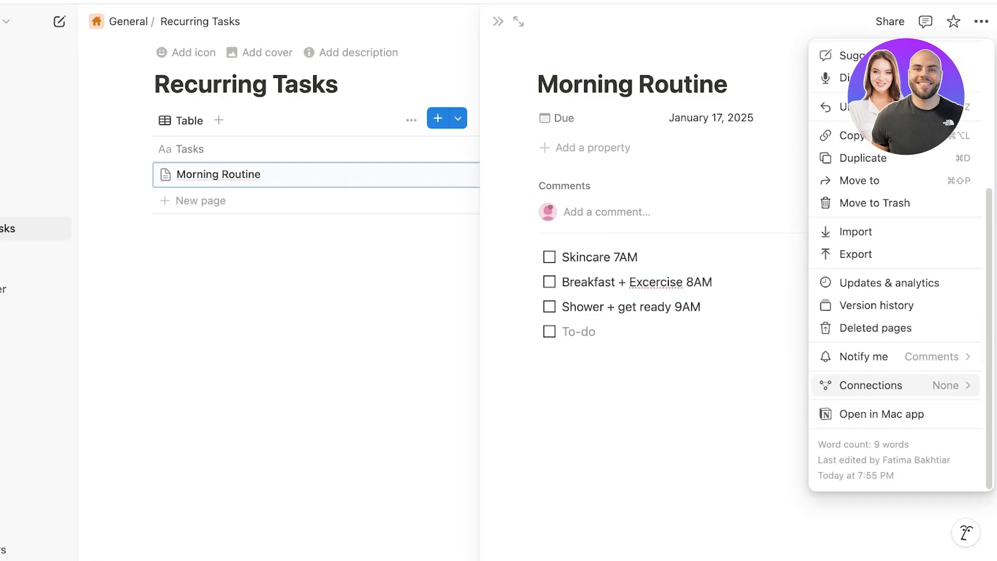
pyautogui.scroll(5, 895, 363)
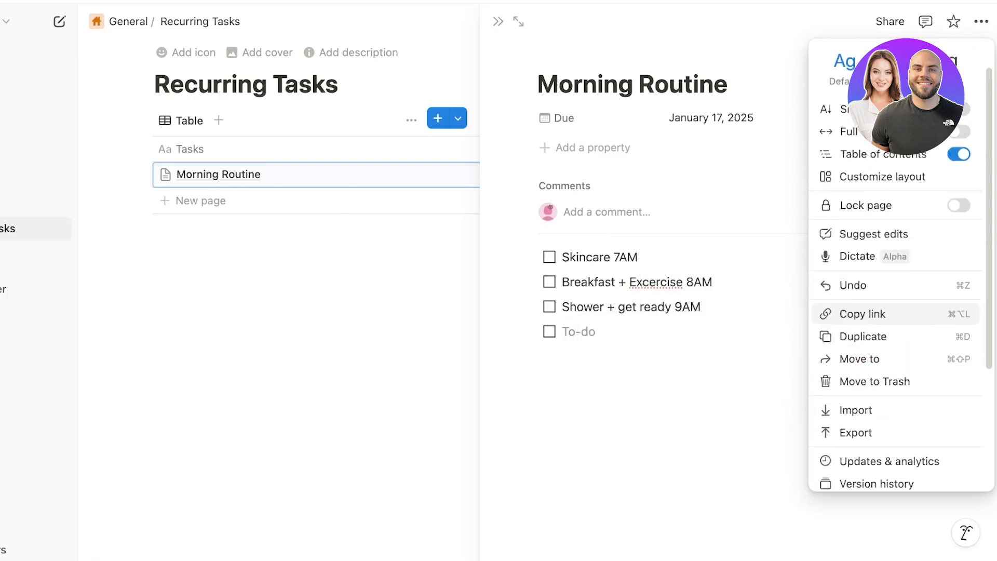
pyautogui.scroll(-2, 896, 270)
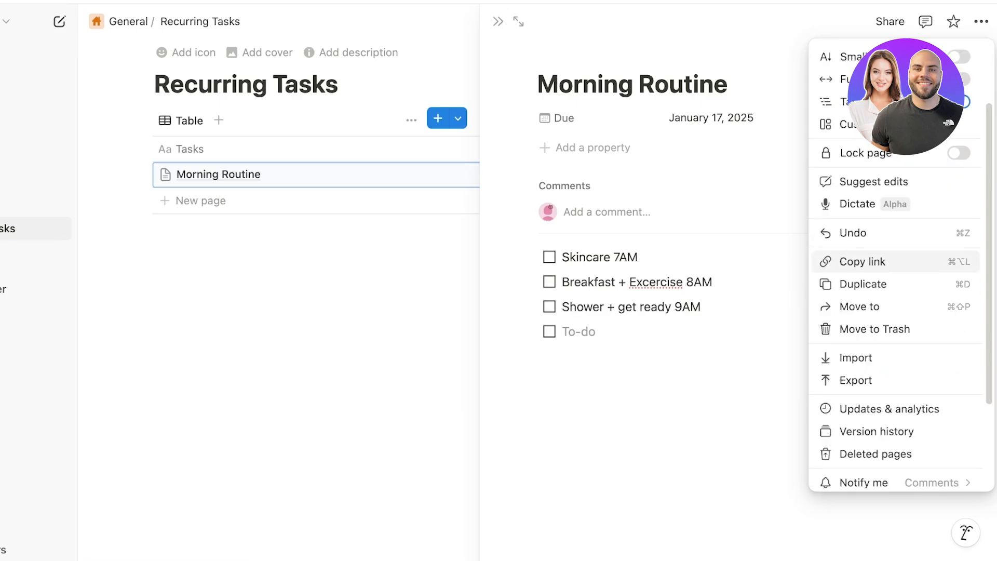
pyautogui.click(758, 310)
pyautogui.click(980, 21)
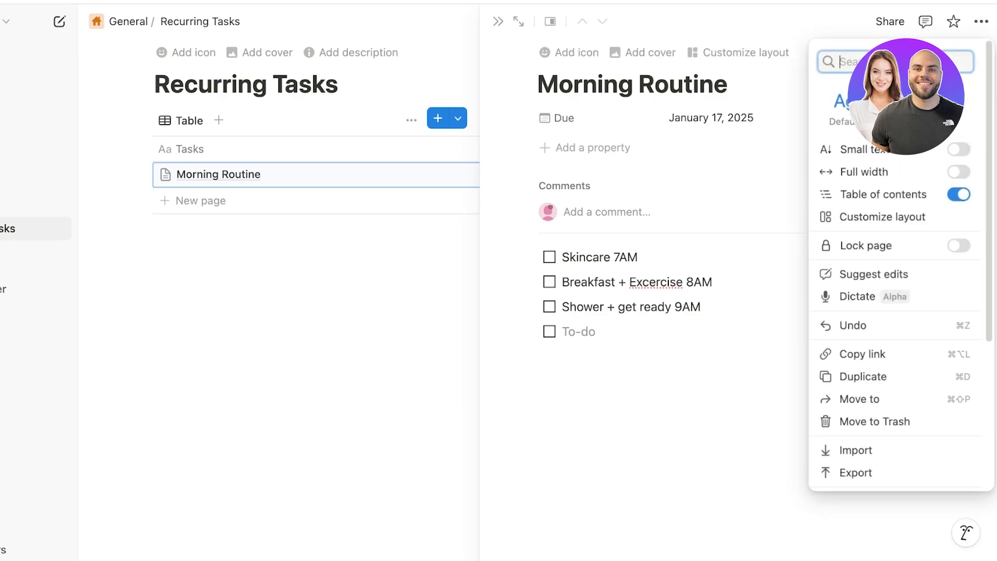
pyautogui.scroll(-1, 896, 410)
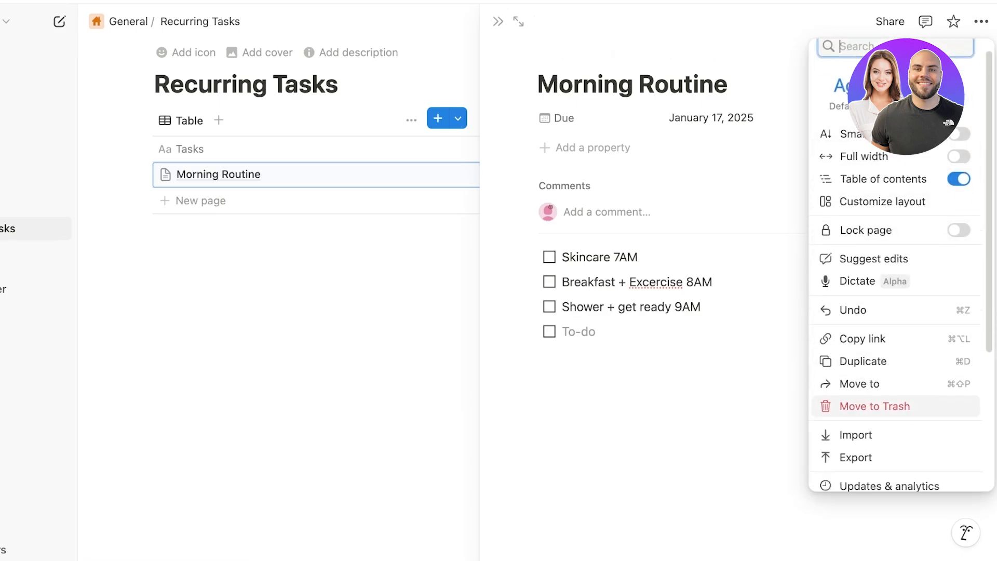
pyautogui.click(752, 374)
pyautogui.click(498, 22)
# Delete the blank New page template from the Recurring Tasks database.
pyautogui.click(916, 119)
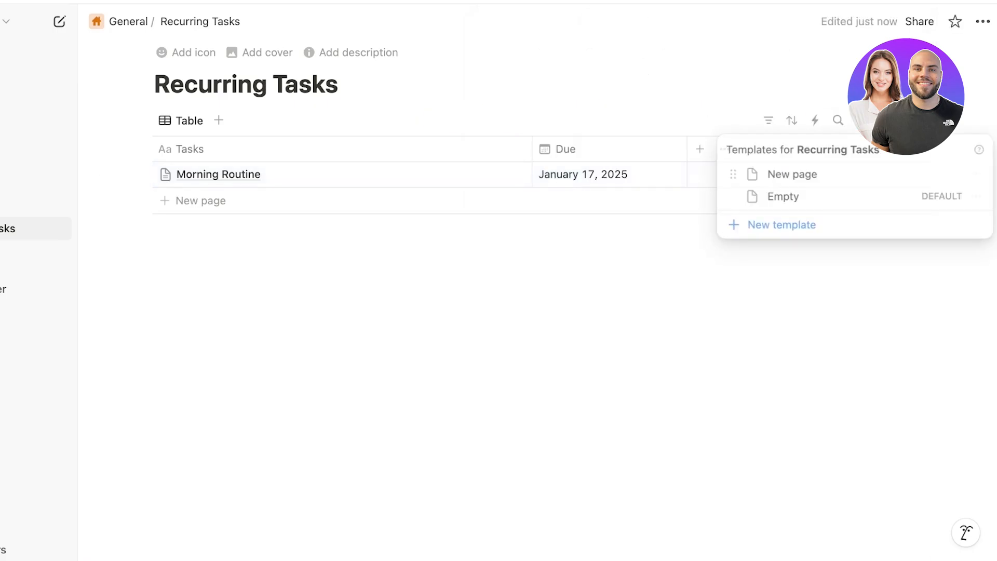
pyautogui.click(977, 197)
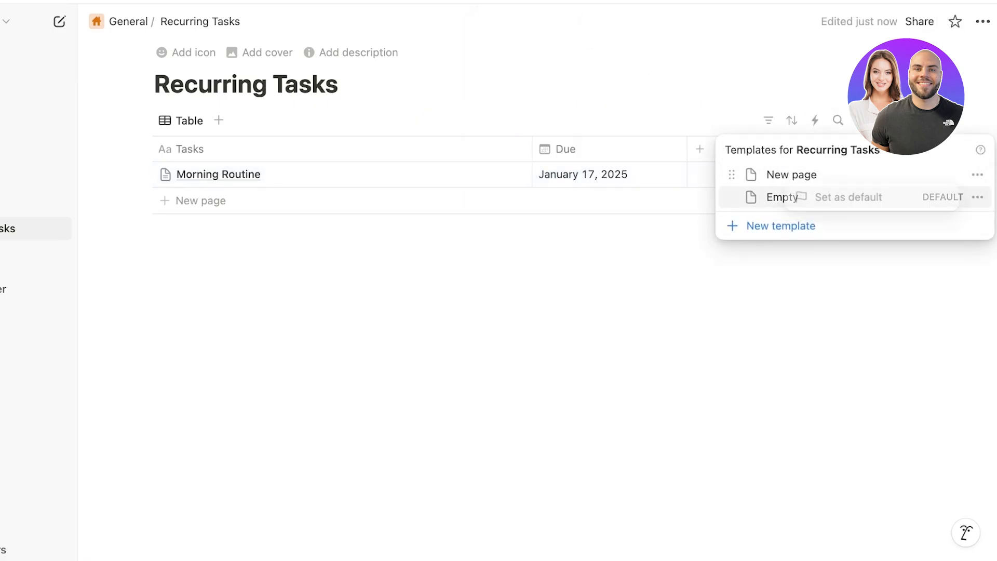
pyautogui.click(977, 175)
pyautogui.click(977, 174)
pyautogui.click(829, 219)
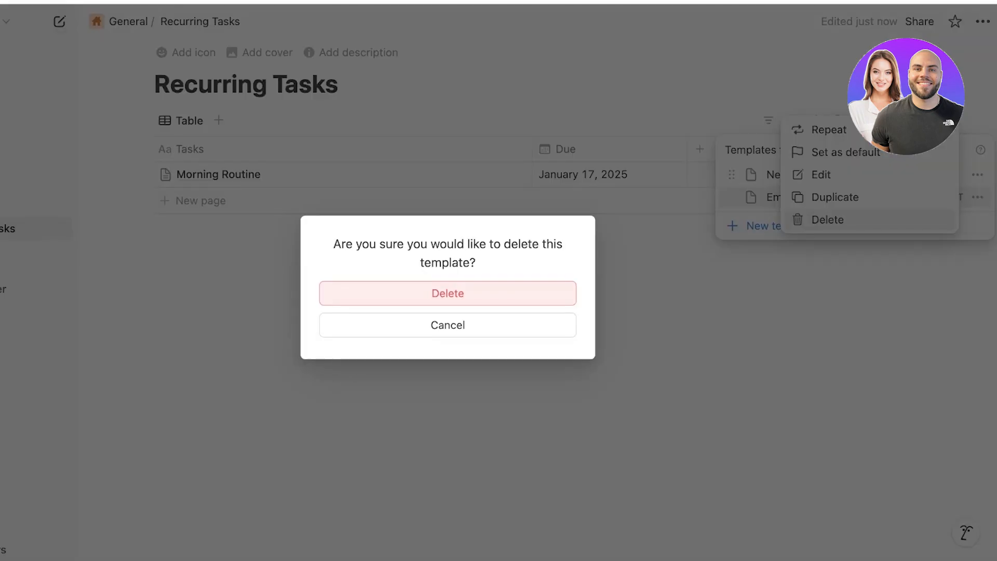
pyautogui.click(447, 294)
# Create a new template for the Recurring Tasks database and title it Morning Routine.
pyautogui.click(781, 216)
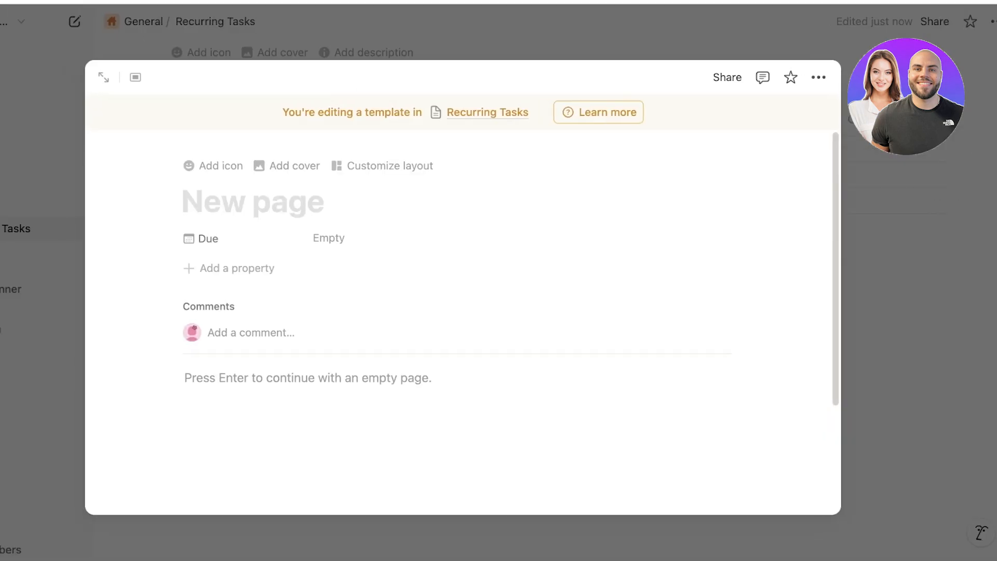
pyautogui.write('Morning ')
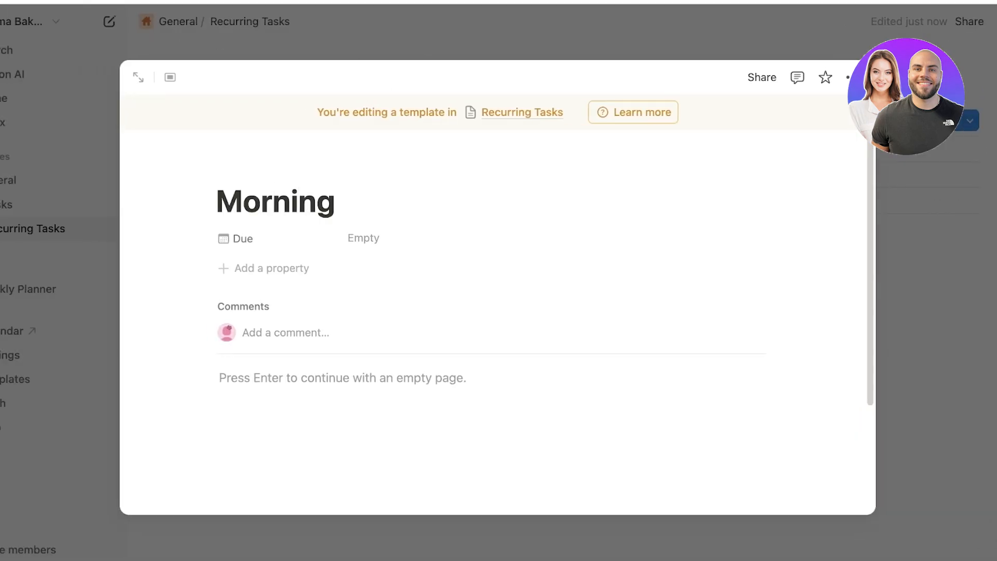
pyautogui.write('Routine')
pyautogui.press('Return')
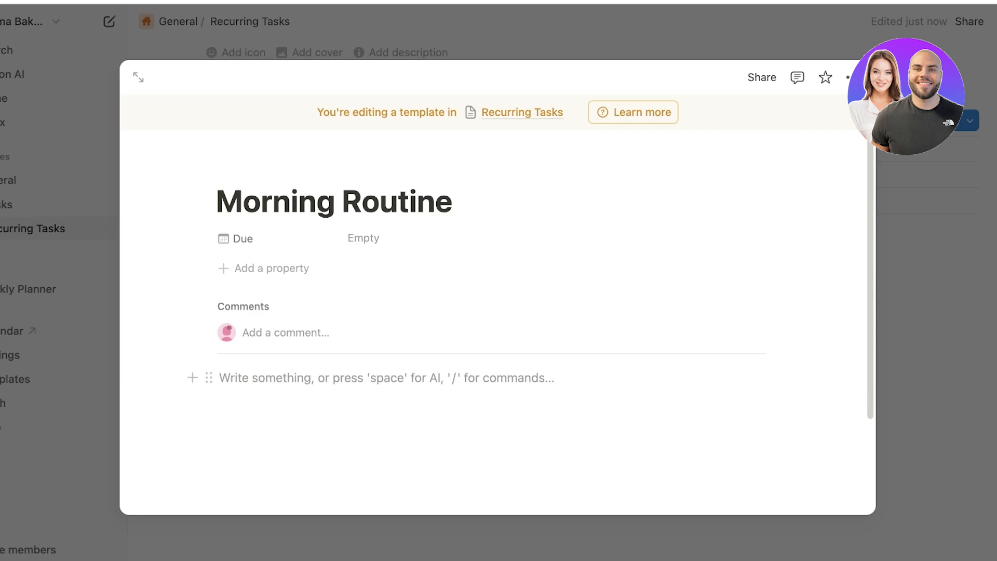
# Insert a to-do list block in the body of the Morning Routine template.
pyautogui.write('/')
pyautogui.press('Down')
pyautogui.press('Down')
pyautogui.press('Down')
pyautogui.press('Down')
pyautogui.press('Down')
pyautogui.press('Down')
pyautogui.press('Down')
pyautogui.press('Down')
pyautogui.press('Down')
pyautogui.press('Down')
pyautogui.press('Down')
pyautogui.press('Down')
pyautogui.press('Down')
pyautogui.press('Down')
pyautogui.press('Up')
pyautogui.press('Up')
pyautogui.press('Up')
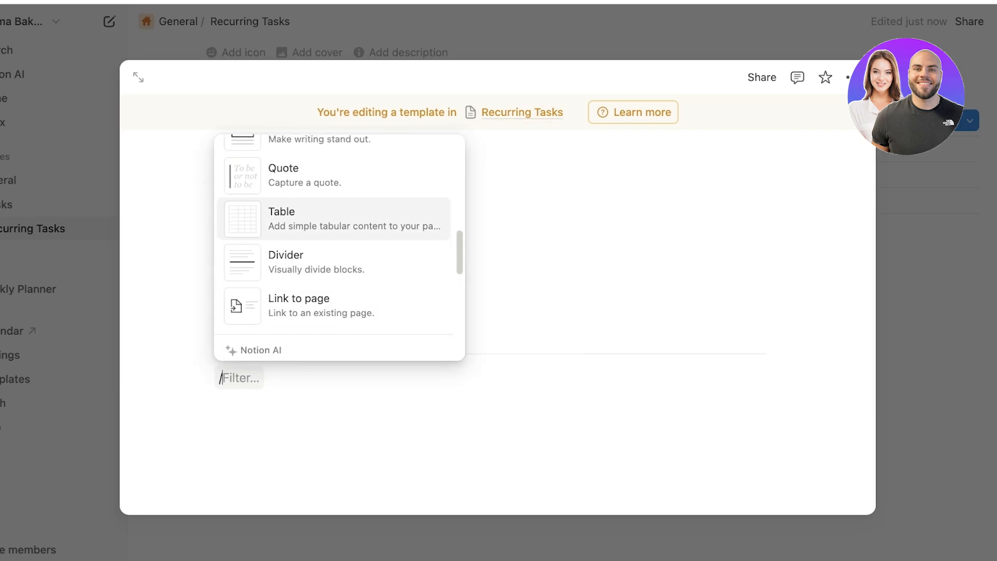
pyautogui.press('Up')
pyautogui.press('Up')
pyautogui.press('Up')
pyautogui.press('Up')
pyautogui.press('Up')
pyautogui.press('Down')
pyautogui.press('Down')
pyautogui.press('Down')
pyautogui.press('Down')
pyautogui.press('Up')
pyautogui.press('Up')
pyautogui.press('Up')
pyautogui.press('Up')
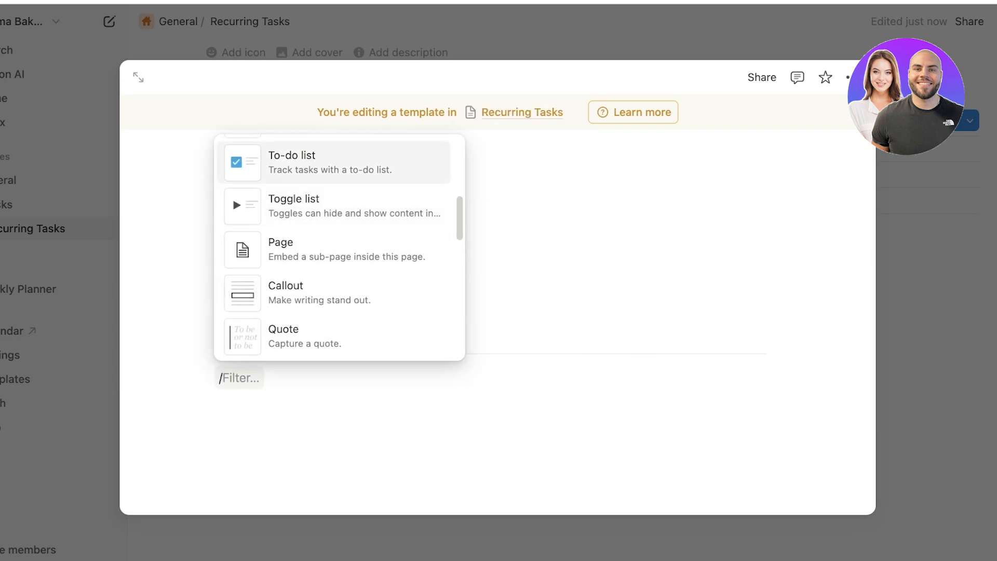
pyautogui.press('Return')
# Add the to-do items "breakfast", "excerscise", "shower" and "get ready" to the Morning Routine template and close it.
pyautogui.write('breakfa')
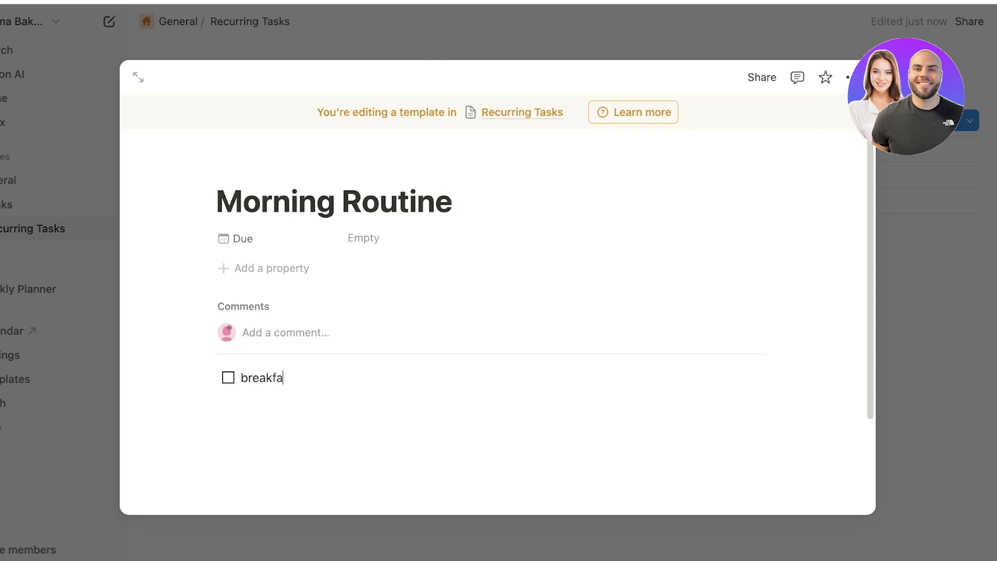
pyautogui.write('st')
pyautogui.press('Return')
pyautogui.write('excerscise')
pyautogui.press('Return')
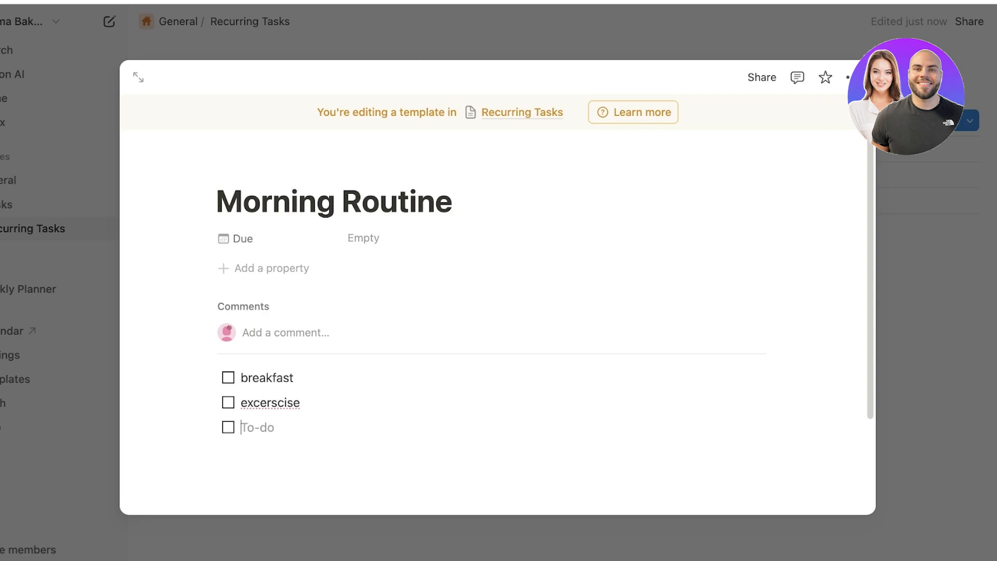
pyautogui.write('sho')
pyautogui.write('et r')
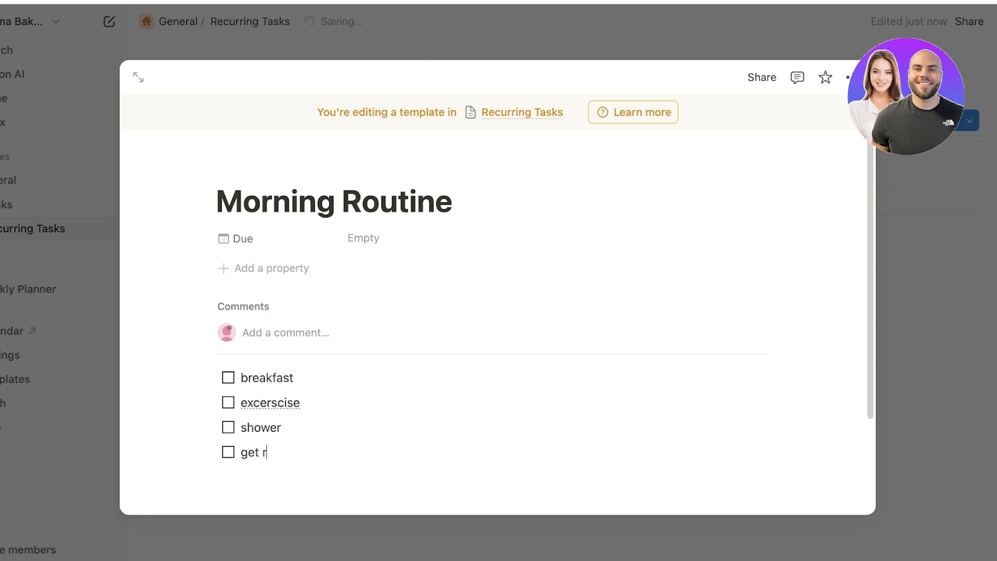
pyautogui.write('y')
pyautogui.press('Return')
pyautogui.click(498, 45)
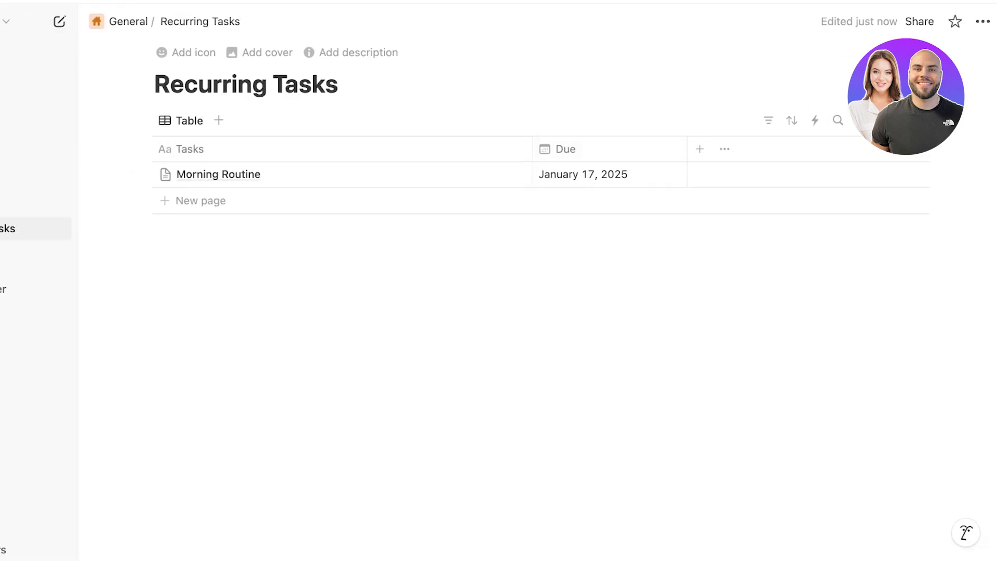
# Add an entry from the Morning Routine template and delete the older Morning Routine entry due January 17, 2025.
pyautogui.click(919, 120)
pyautogui.click(807, 174)
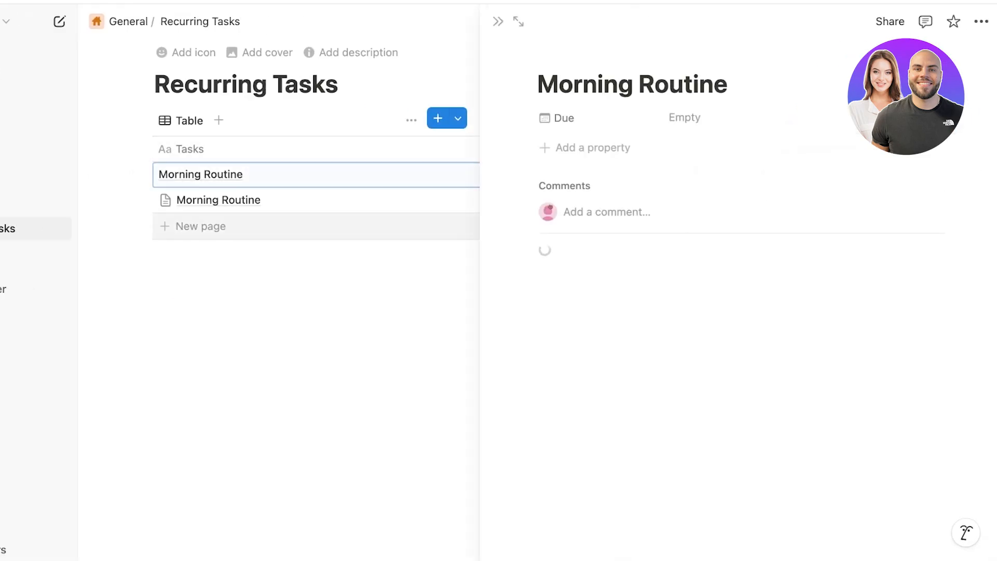
pyautogui.click(497, 21)
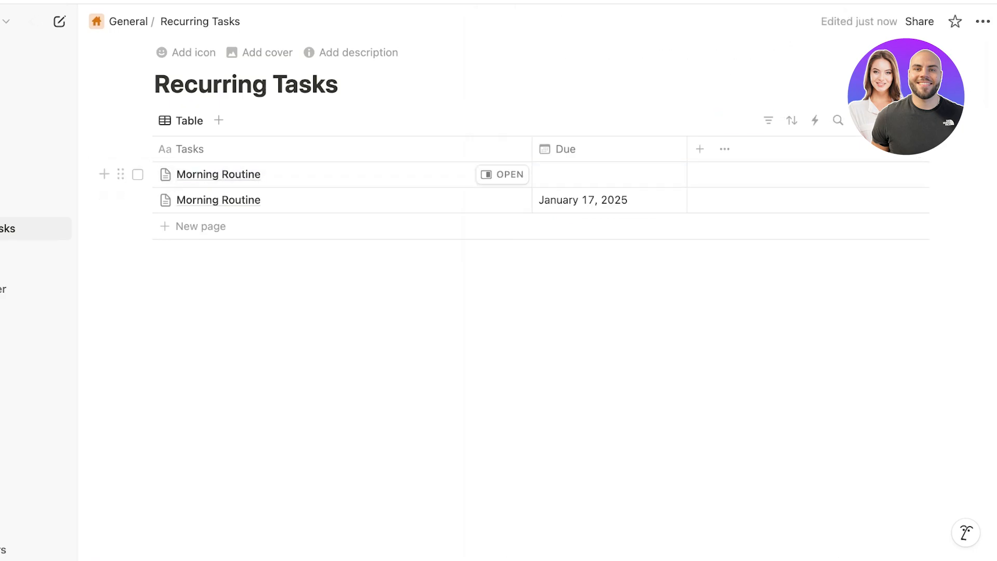
pyautogui.click(138, 200)
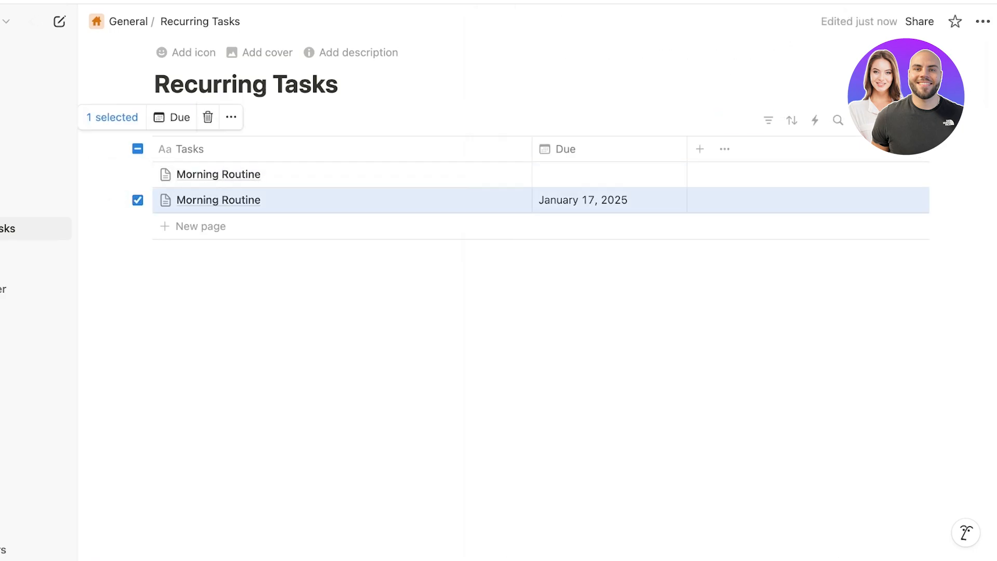
pyautogui.click(207, 117)
# Set the Due date of the remaining Morning Routine entry to January 16, 2025.
pyautogui.click(270, 174)
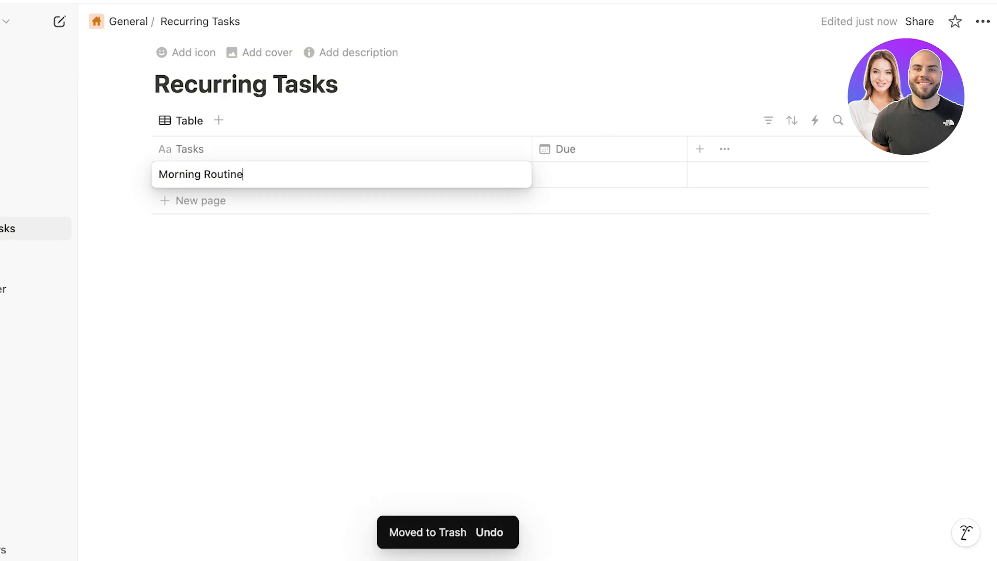
pyautogui.click(609, 150)
pyautogui.click(610, 175)
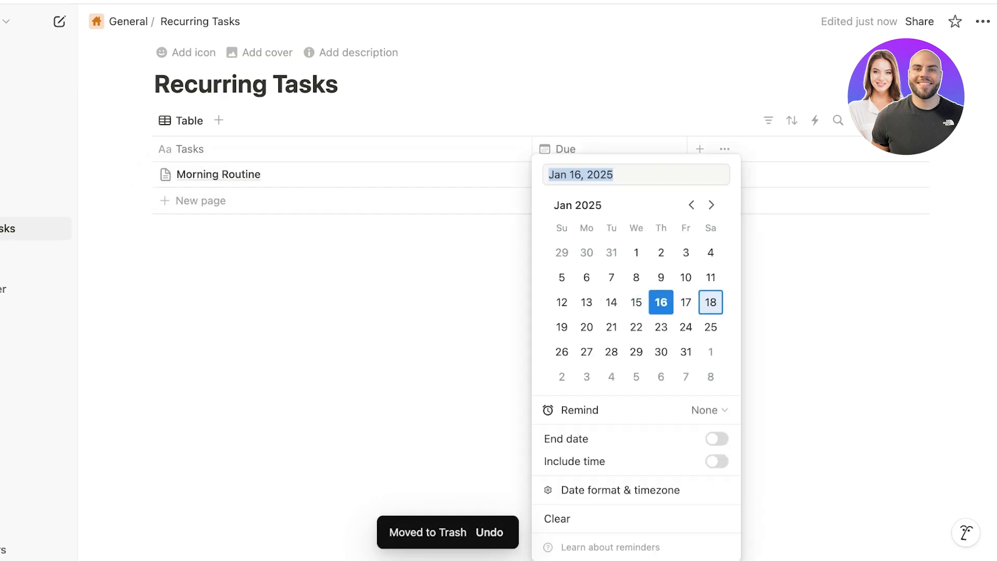
pyautogui.press('Escape')
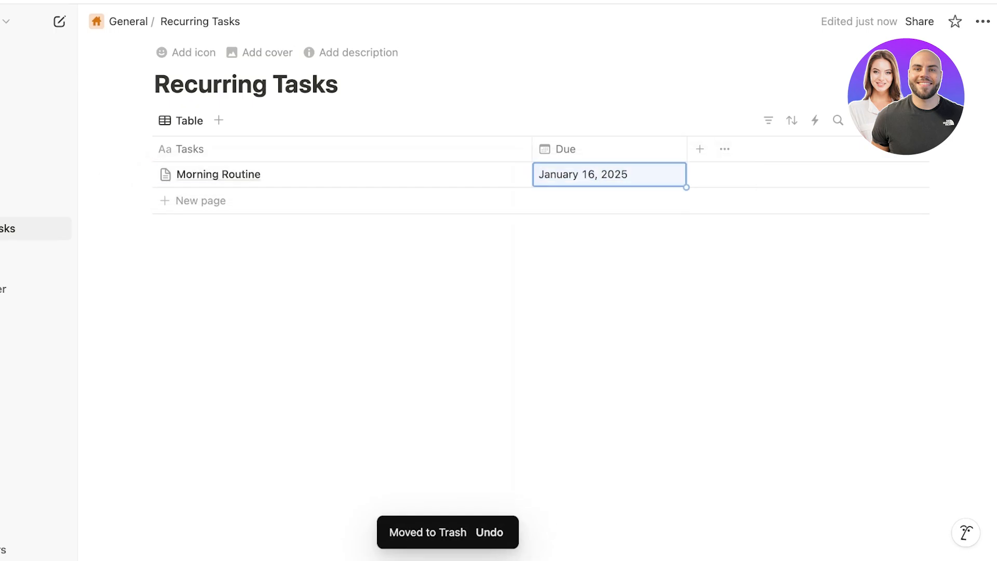
# Set the Morning Routine template to repeat daily, checking the start date and time zone options.
pyautogui.click(921, 121)
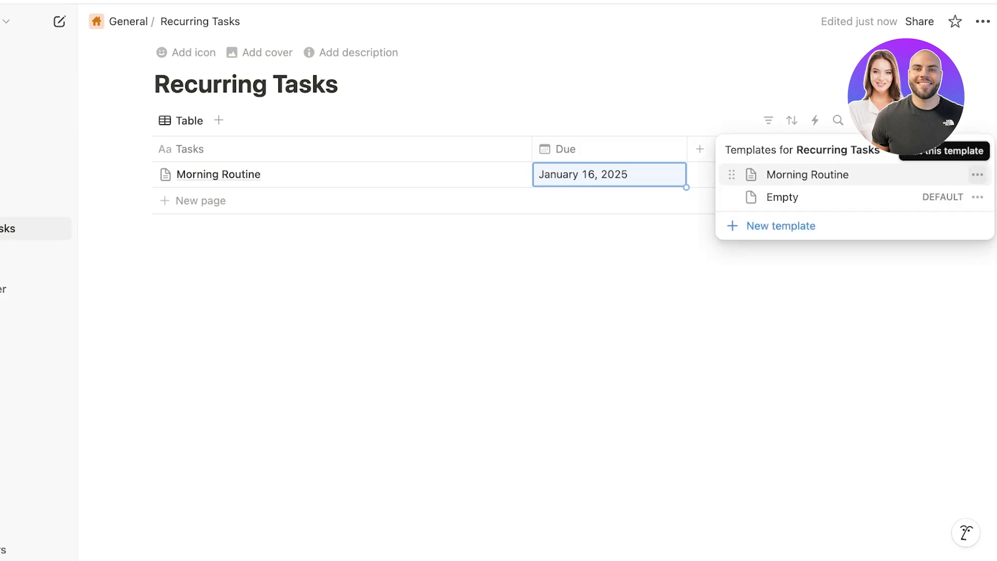
pyautogui.click(977, 174)
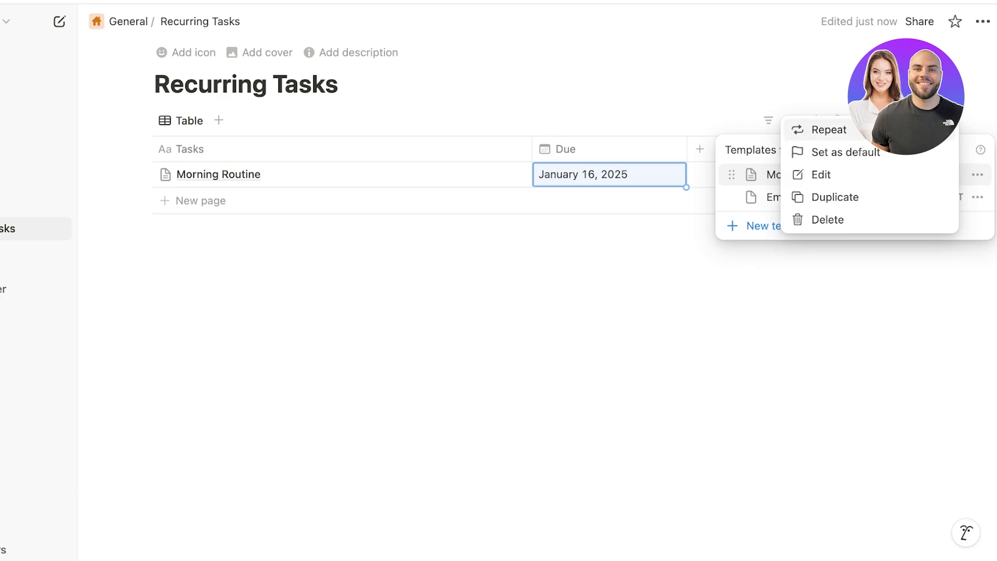
pyautogui.click(878, 130)
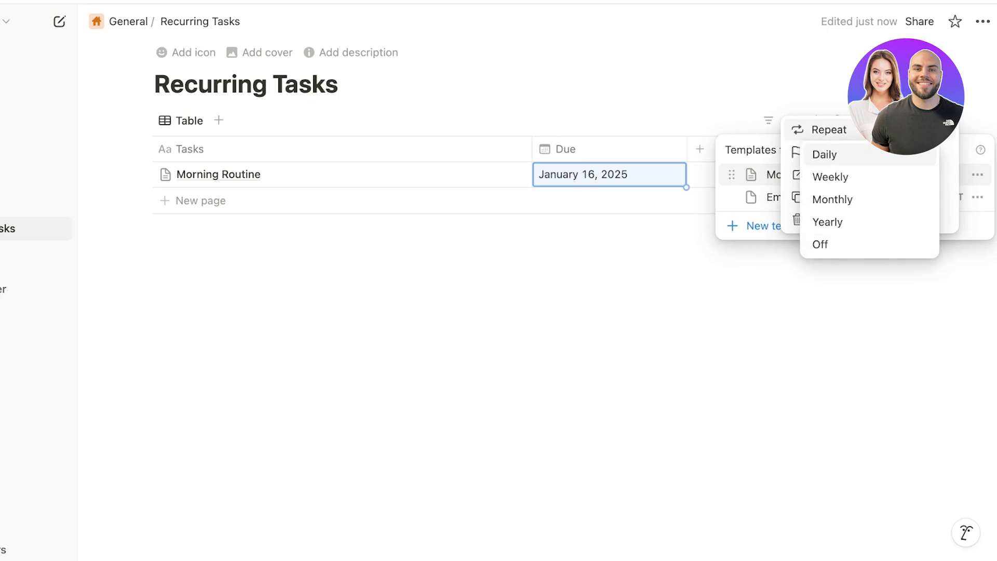
pyautogui.click(825, 154)
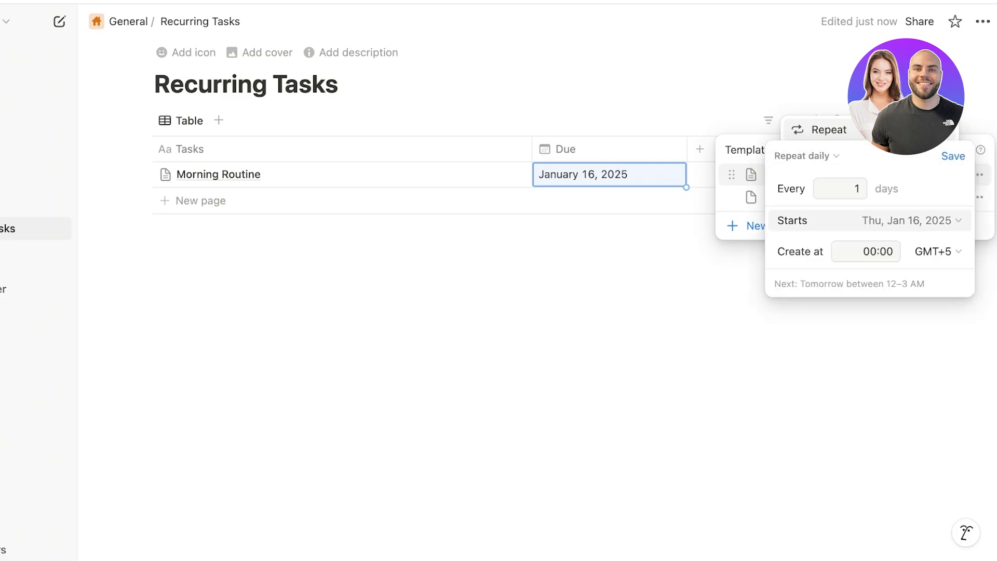
pyautogui.click(909, 221)
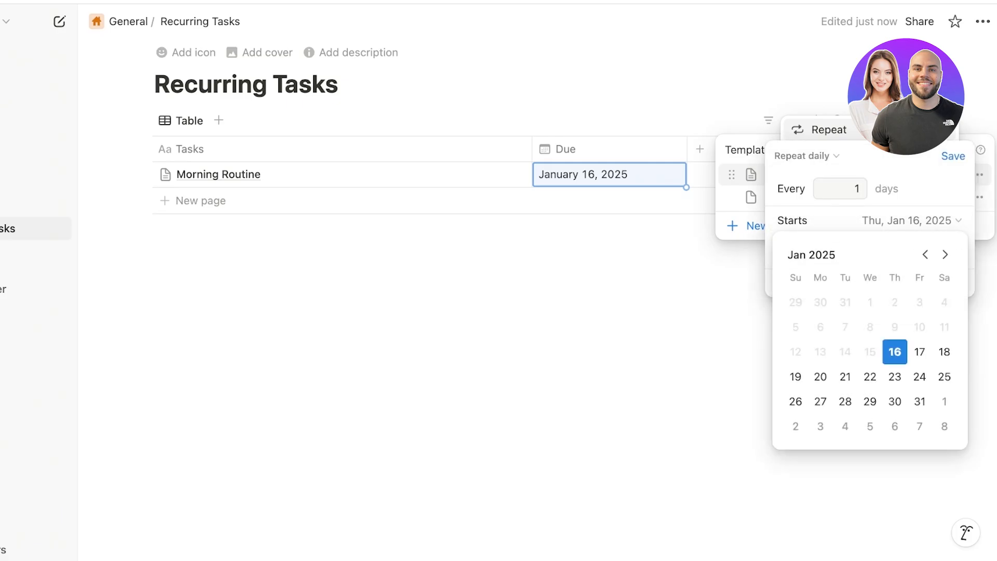
pyautogui.click(908, 221)
pyautogui.click(856, 252)
pyautogui.click(936, 252)
pyautogui.click(587, 291)
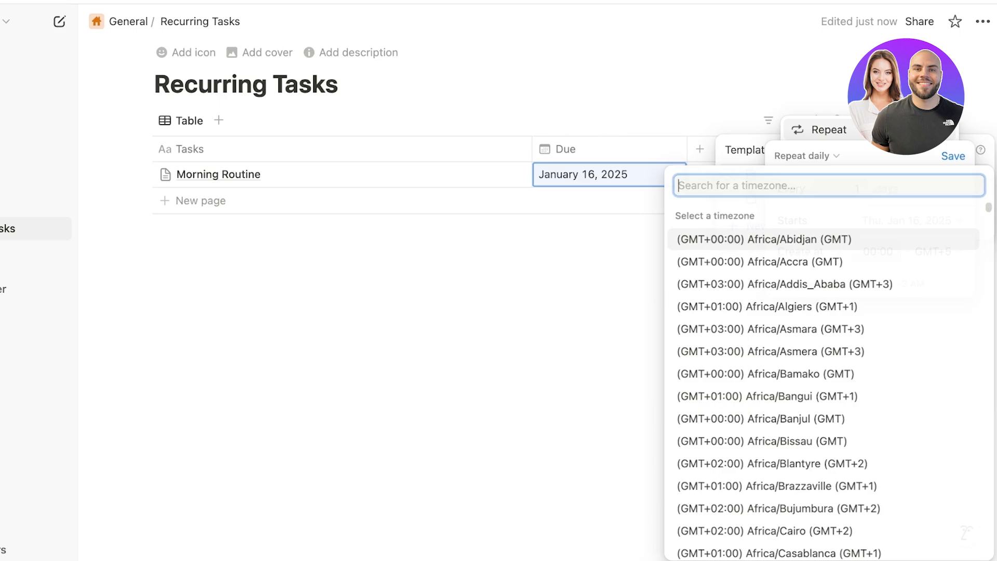
# Set the daily repeat of the Morning Routine template to create entries at 7am and save the schedule.
pyautogui.tripleClick(870, 252)
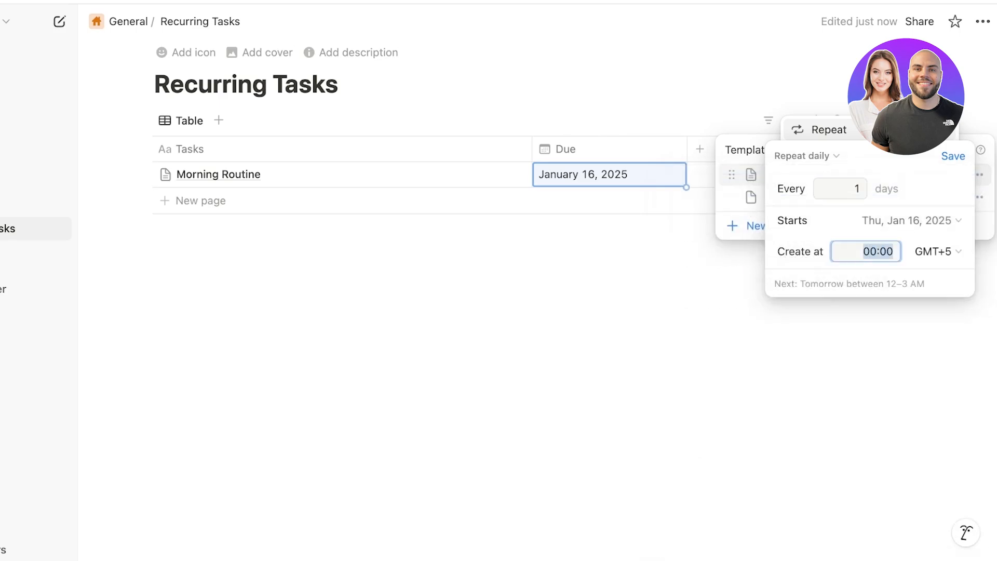
pyautogui.write('7am')
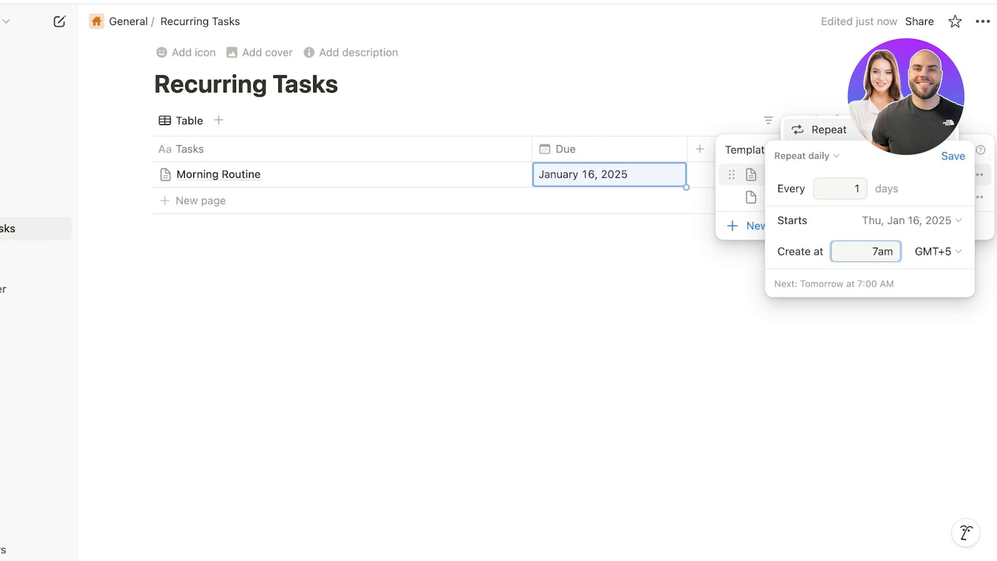
pyautogui.press('Return')
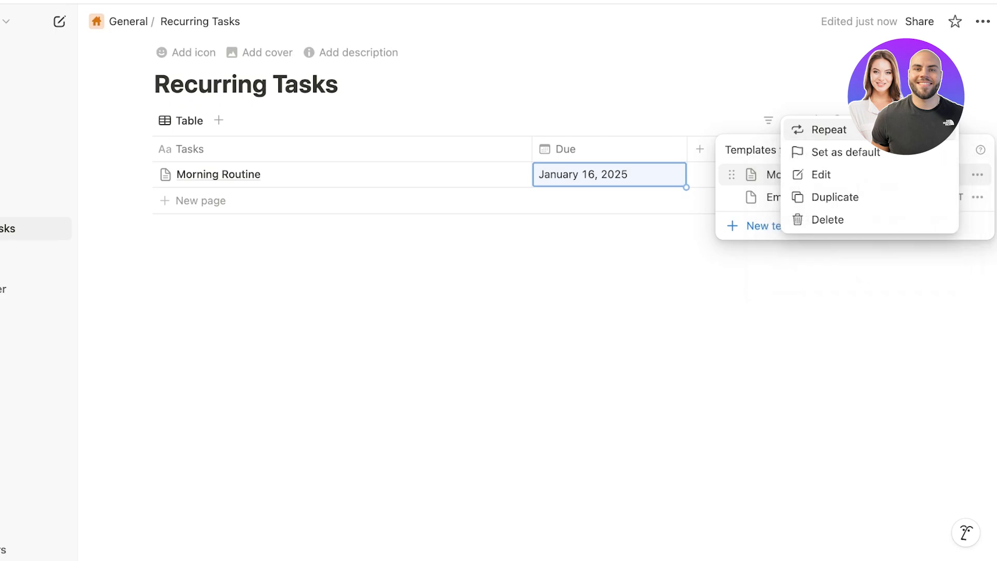
pyautogui.click(828, 129)
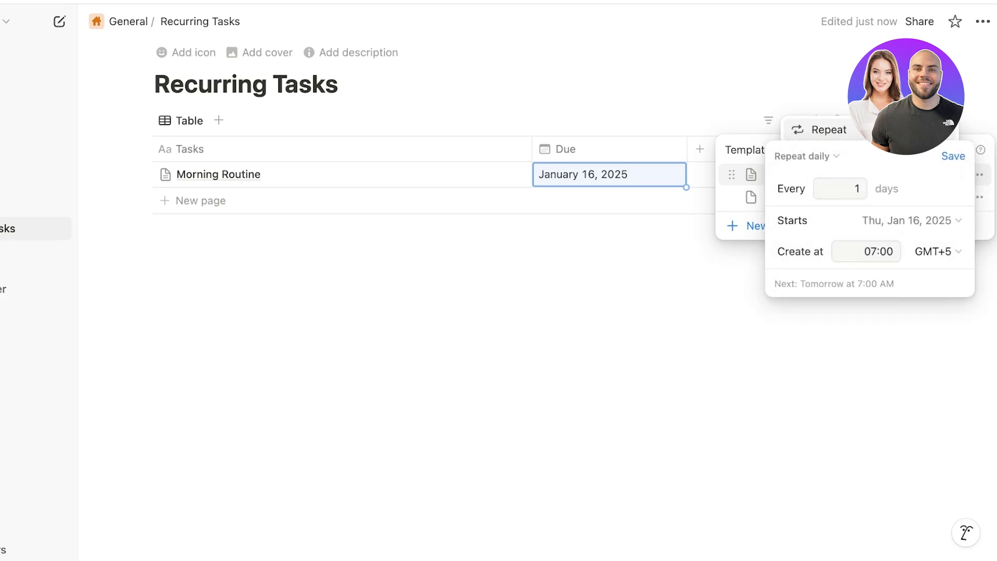
pyautogui.click(953, 156)
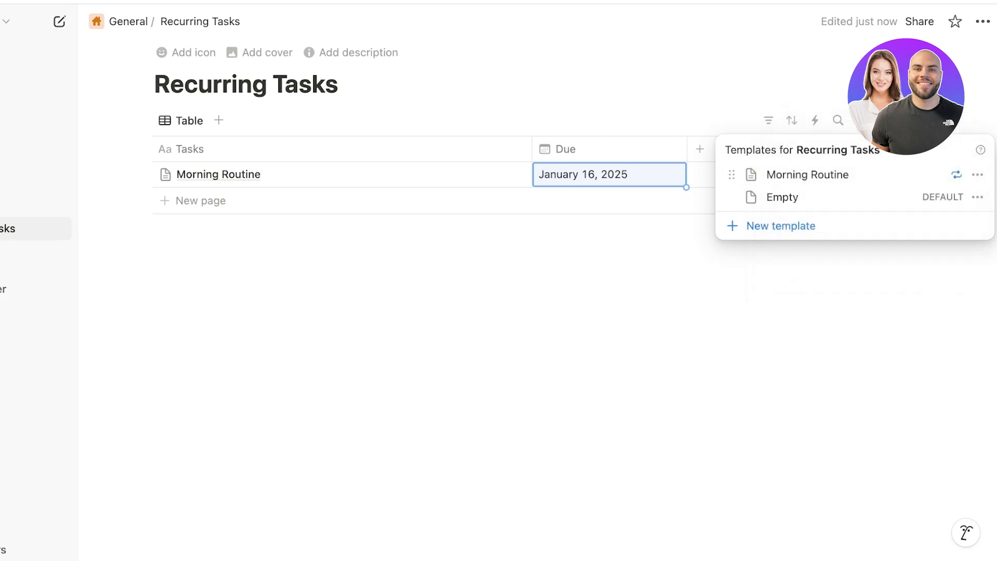
pyautogui.click(597, 200)
pyautogui.click(395, 174)
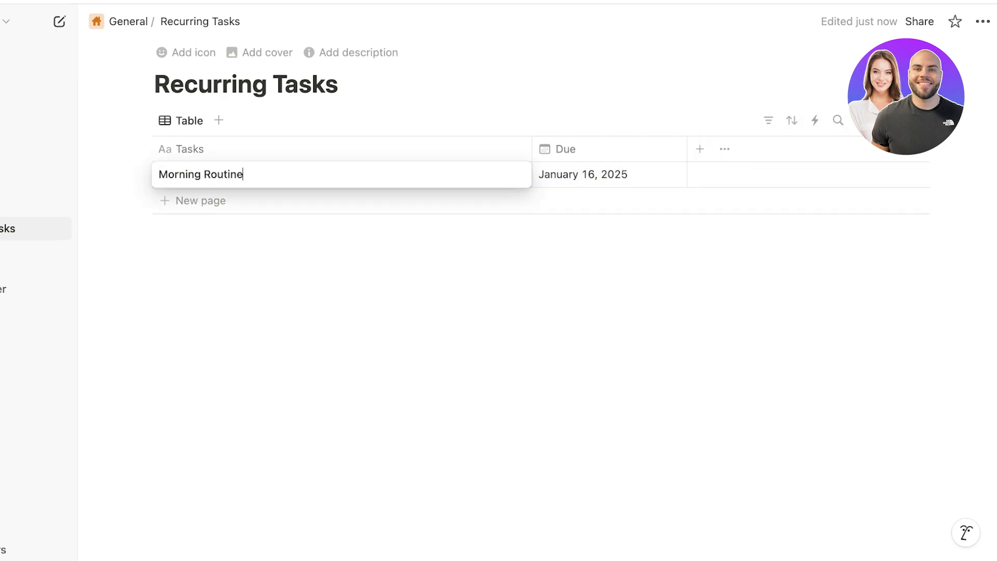
pyautogui.press('Escape')
pyautogui.press('Escape')
pyautogui.press('Escape')
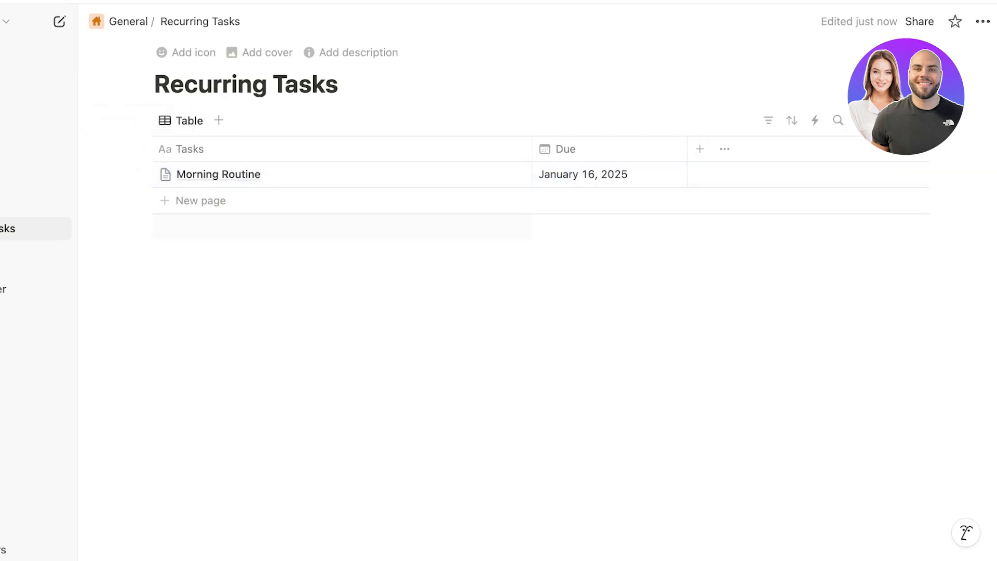
pyautogui.click(138, 174)
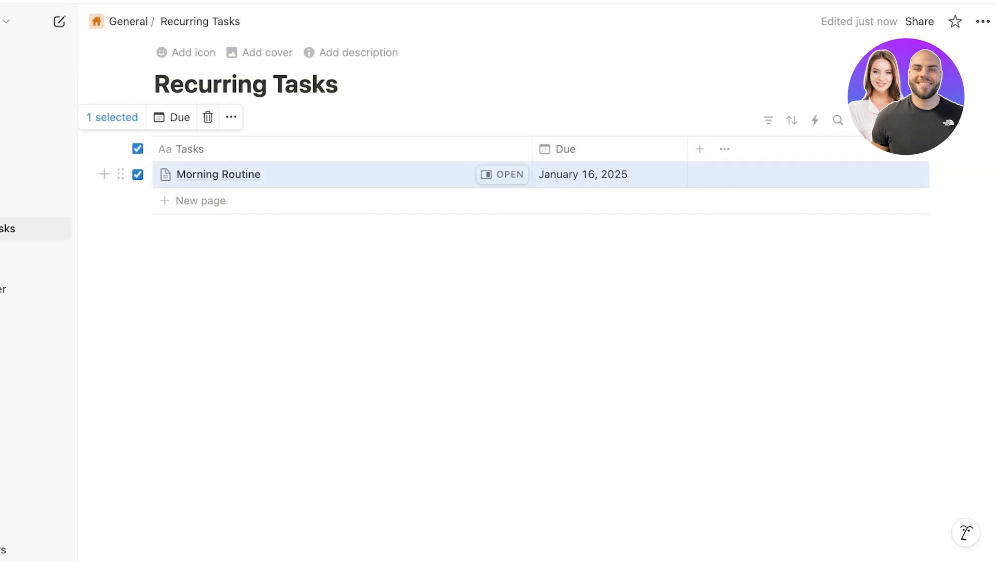
pyautogui.click(231, 117)
pyautogui.press('Escape')
pyautogui.press('Escape')
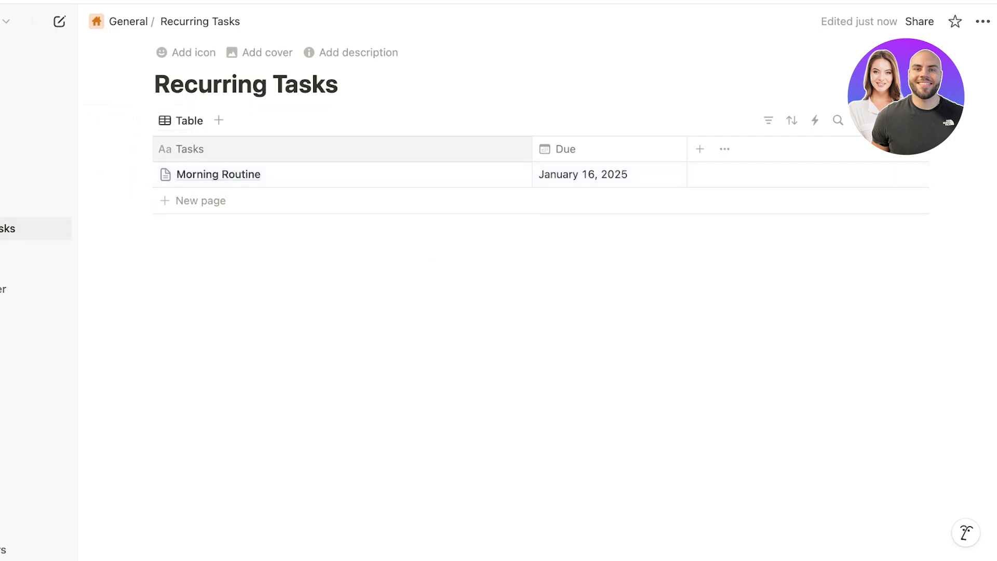
# Add a blank entry below Morning Routine in the Recurring Tasks table and go to the workspace's Home page.
pyautogui.click(200, 200)
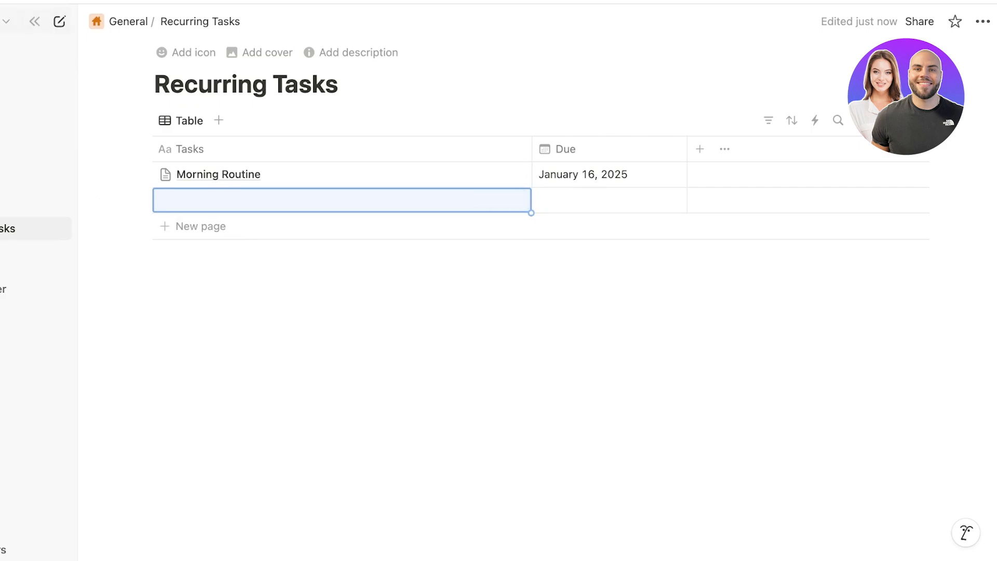
pyautogui.click(10, 98)
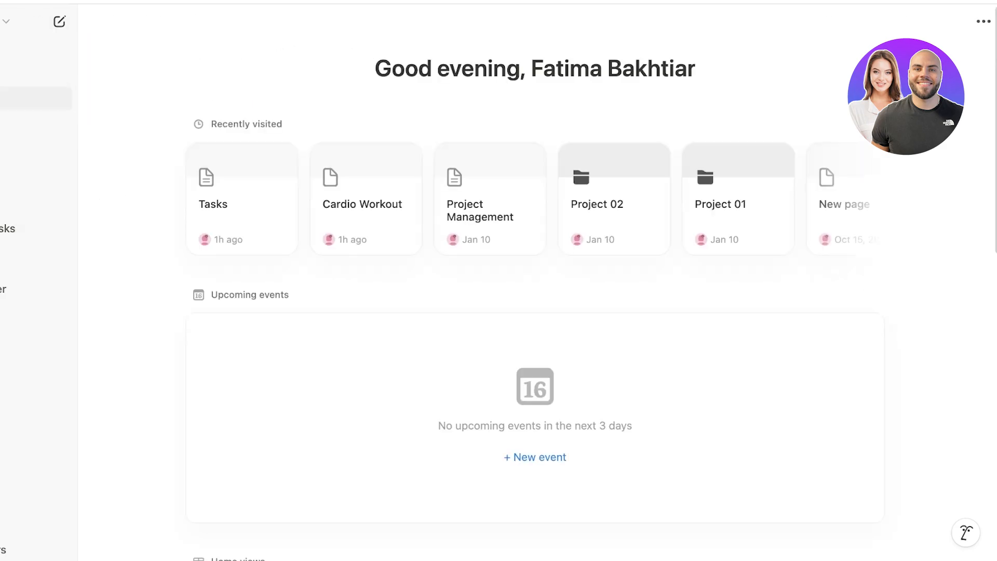